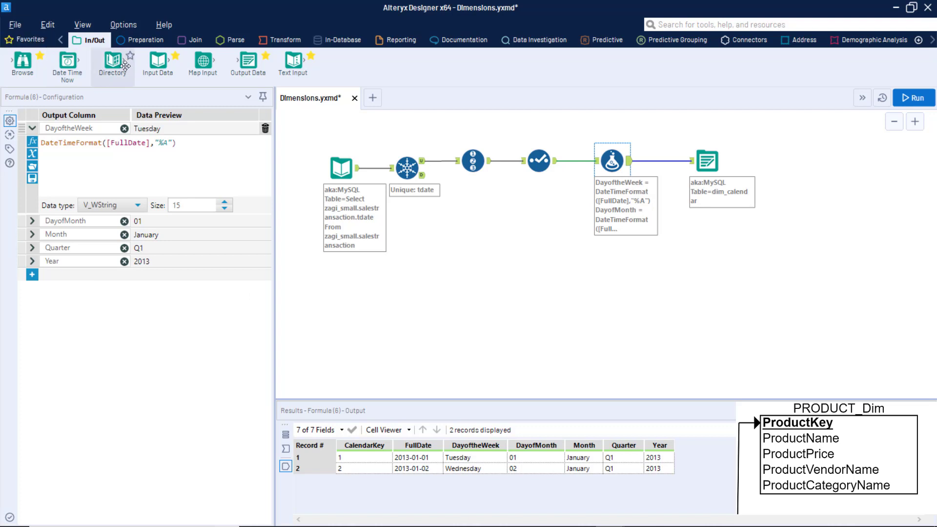
Step: Place a new Input Data tool on the canvas below the calendar workflow
left_click_drag(146, 71, 352, 292)
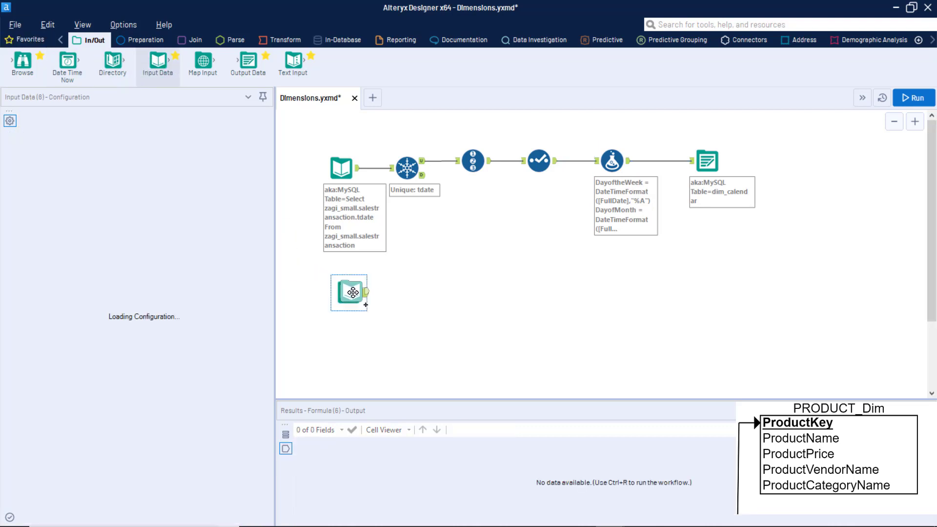
Step: Change the first MySQL input's annotation from the query text to 'Read' and run the workflow
left_click(342, 173)
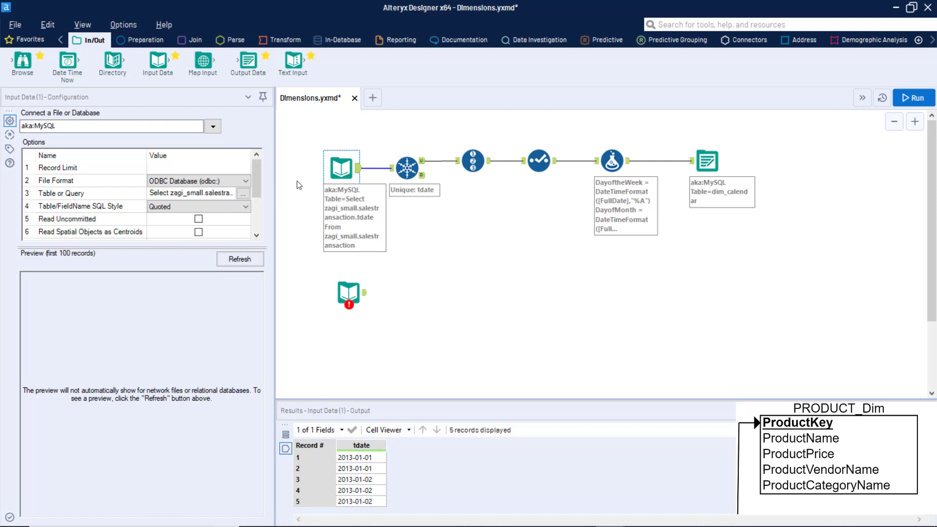
left_click(10, 148)
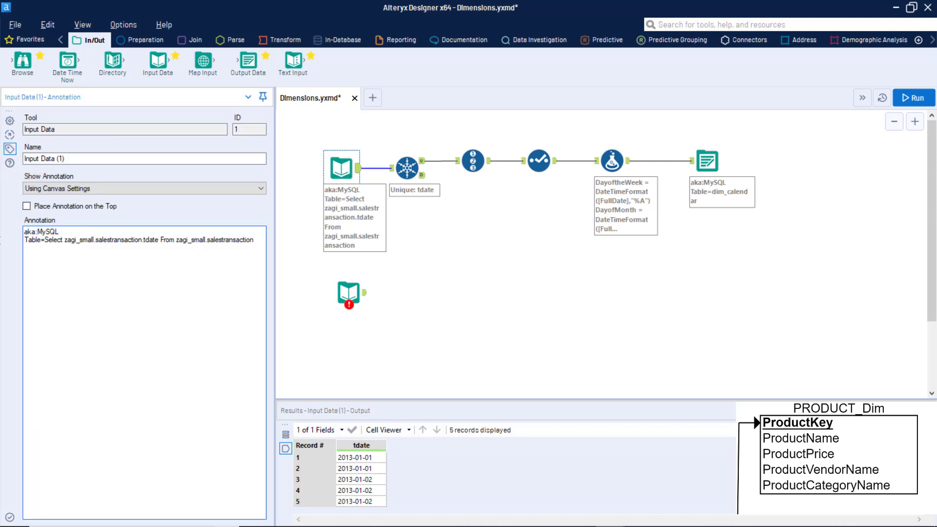
mouse_move(255, 243)
left_mouse_down()
mouse_move(36, 240)
mouse_move(260, 239)
mouse_move(52, 240)
mouse_move(8, 228)
left_mouse_up()
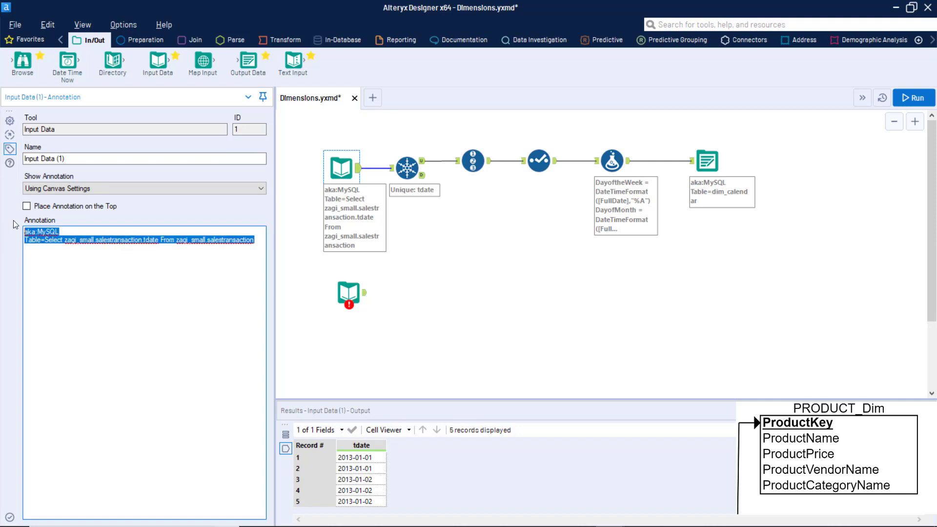
type("Read")
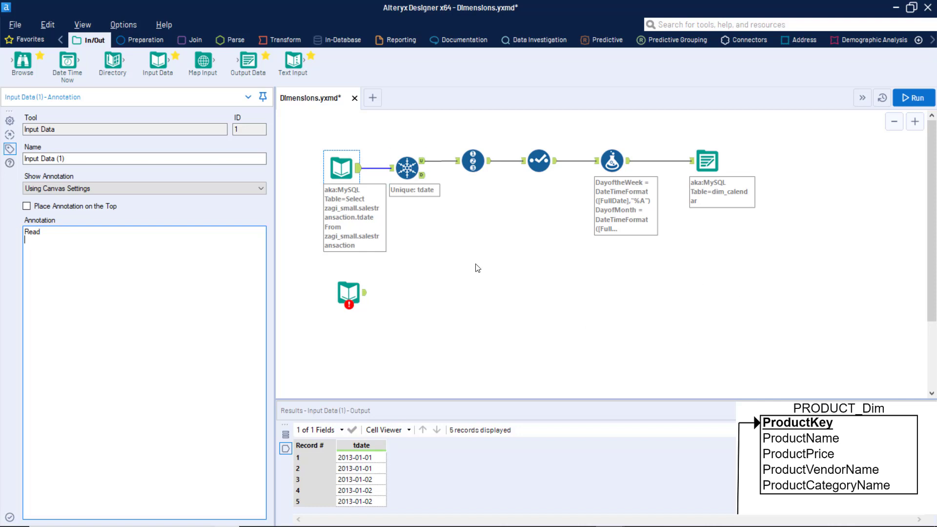
key("ctrl+r")
left_click(375, 225)
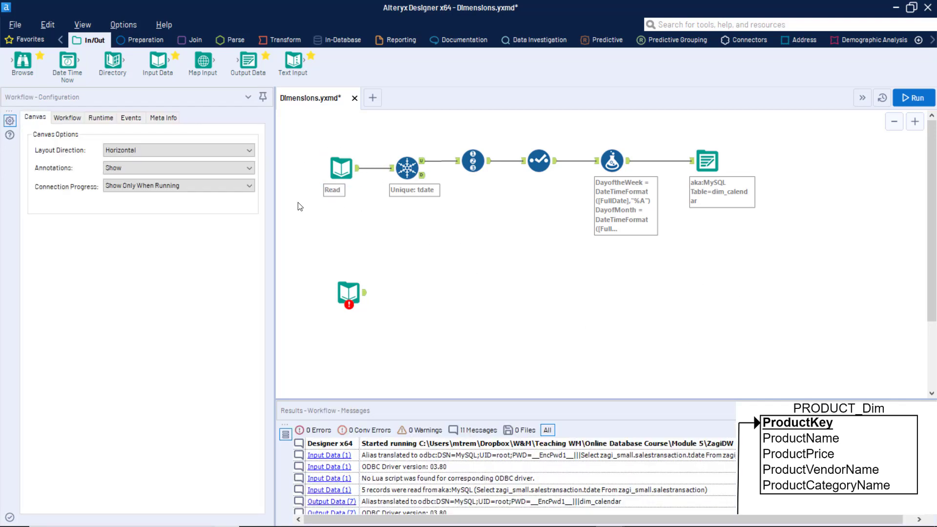
Step: Connect the new input to aka:MySQL and add the zagi_small product, vendor and category tables
left_click_drag(348, 293, 326, 264)
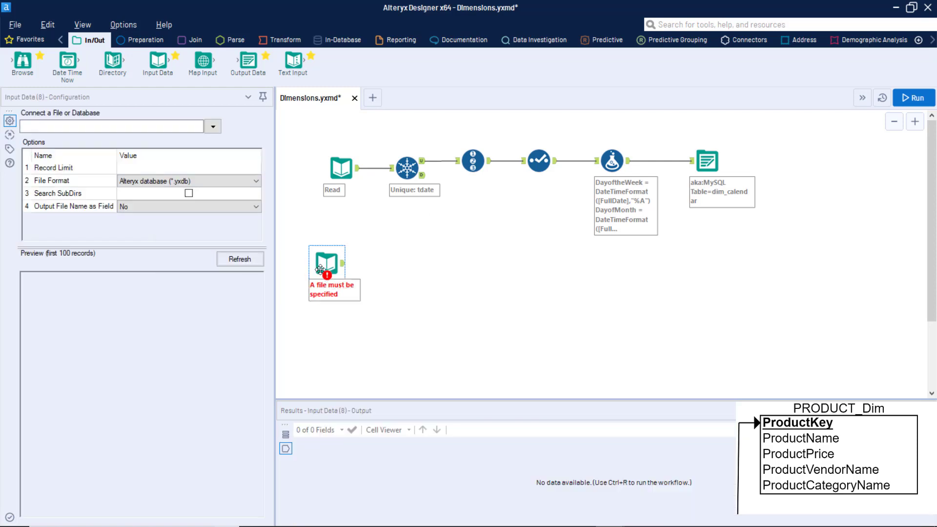
left_click(213, 126)
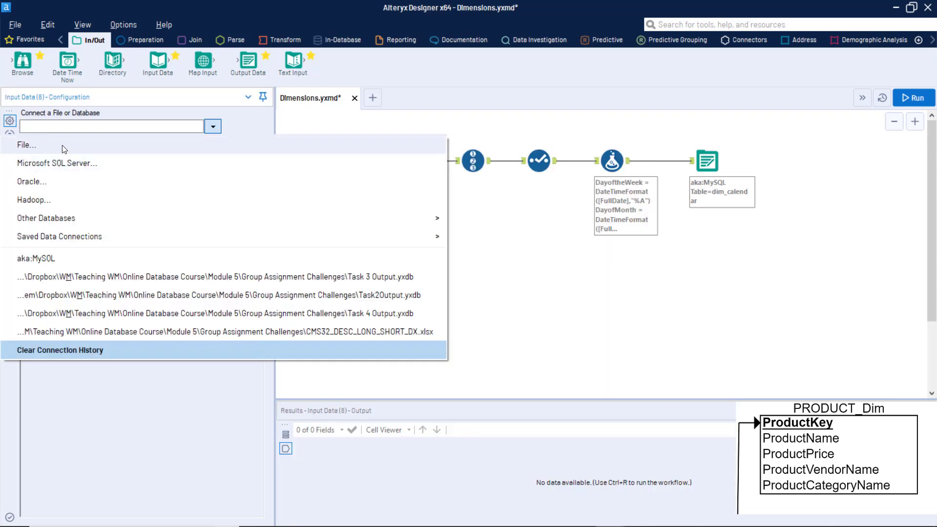
left_click(65, 259)
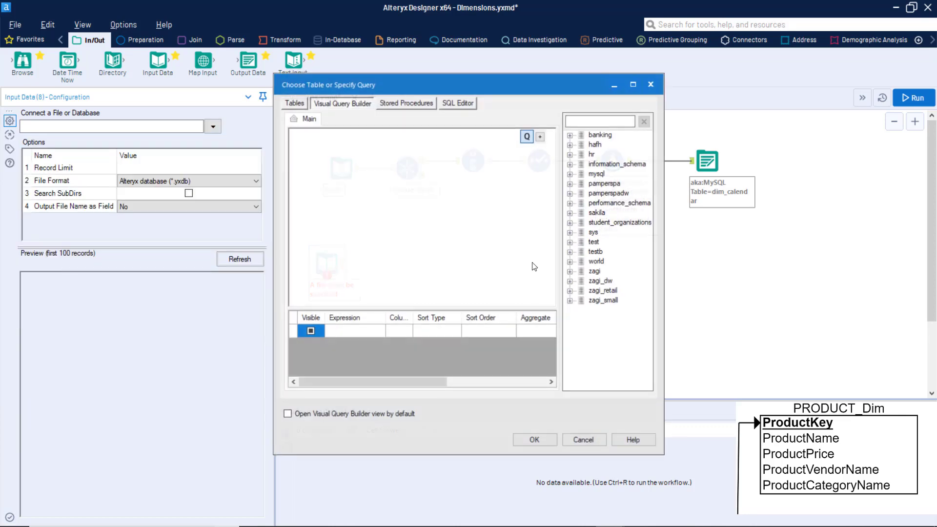
left_click(570, 302)
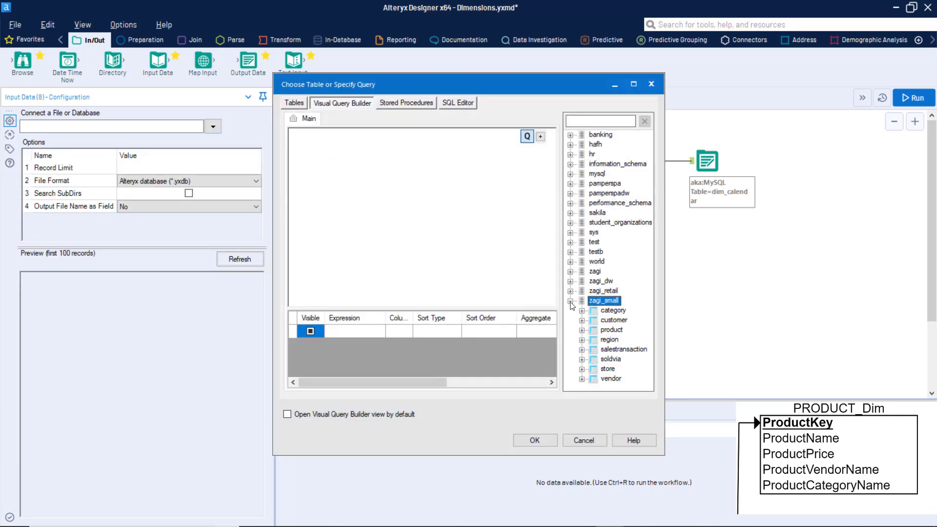
double_click(596, 329)
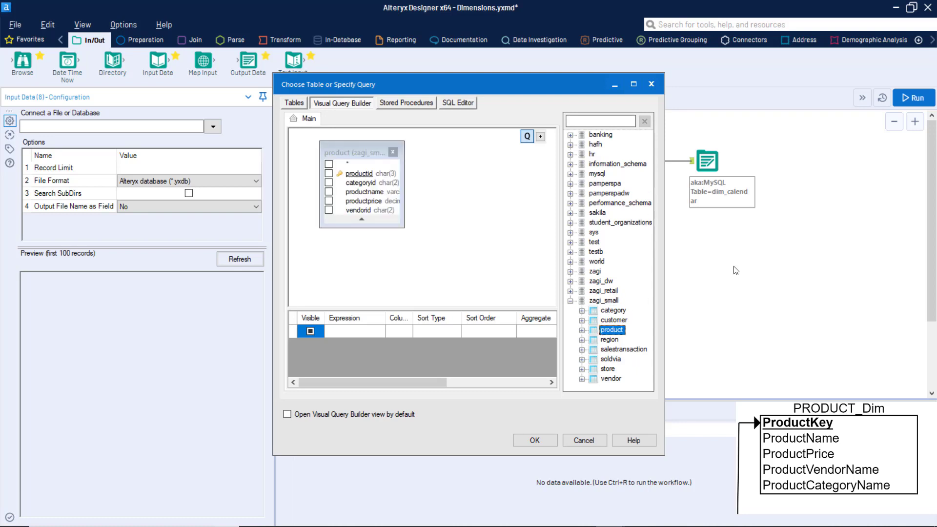
double_click(611, 378)
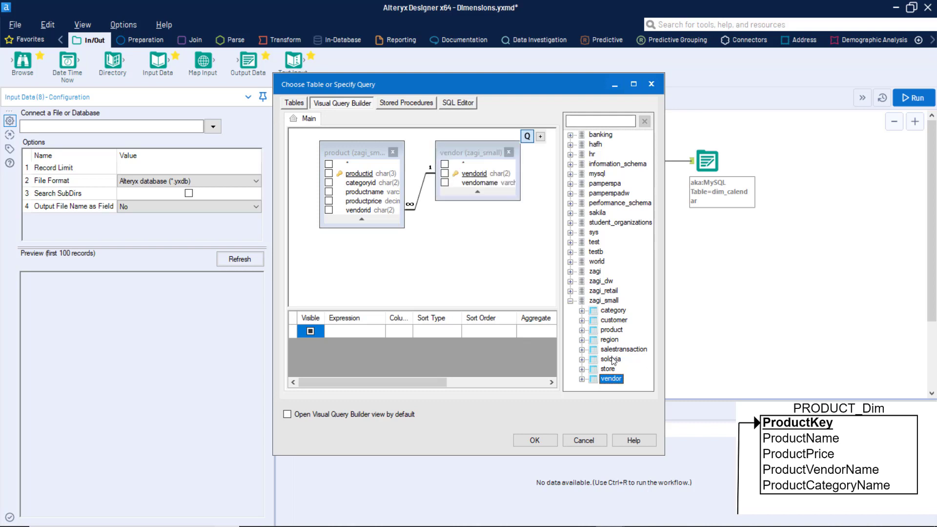
left_click(612, 313)
double_click(612, 312)
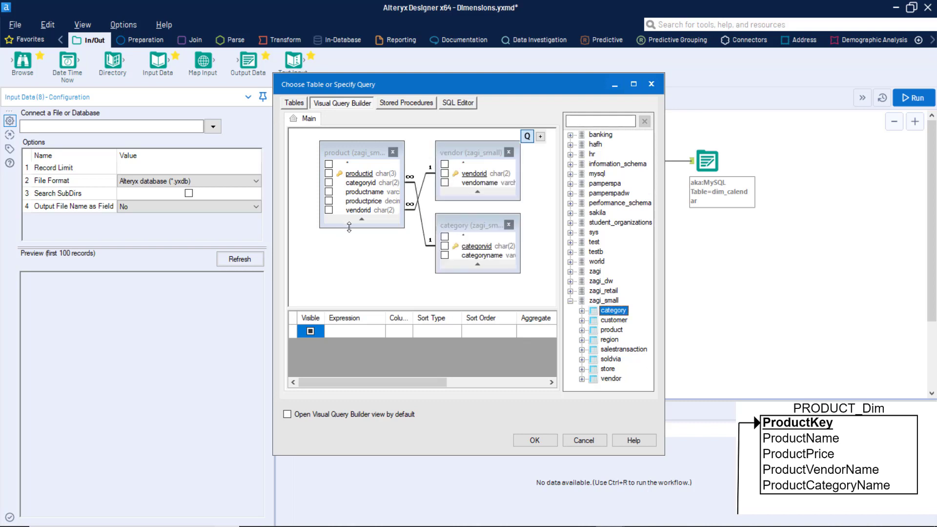
Step: Query productid, productname, productprice, vendorname and categoryname, and confirm the query
left_click_drag(349, 227, 351, 257)
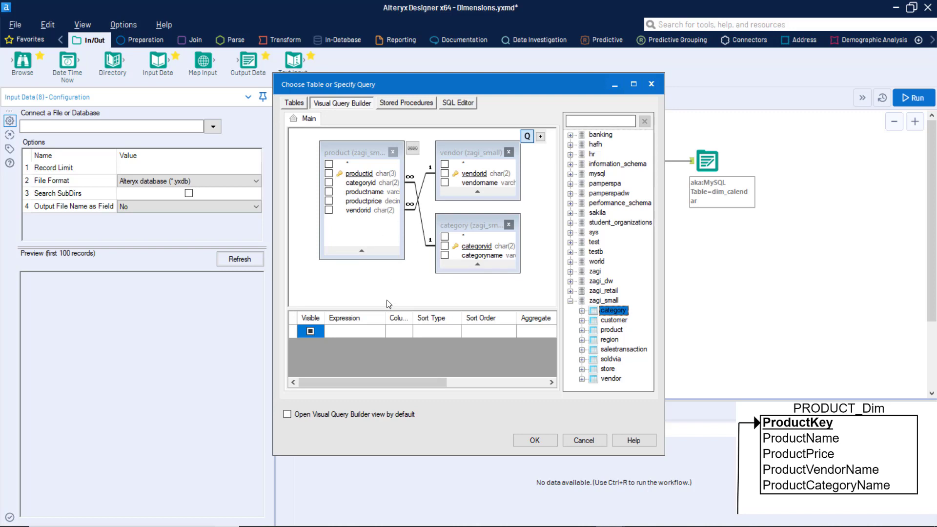
left_click(329, 174)
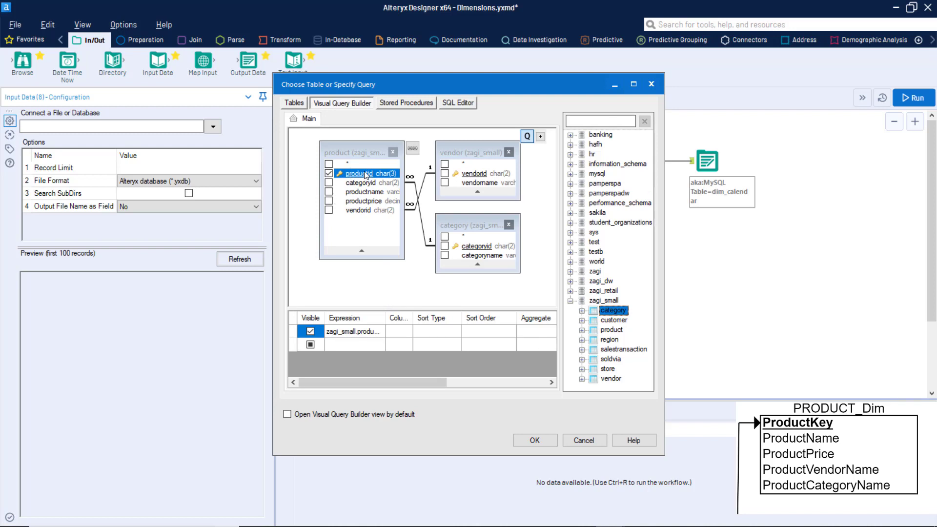
left_click(330, 192)
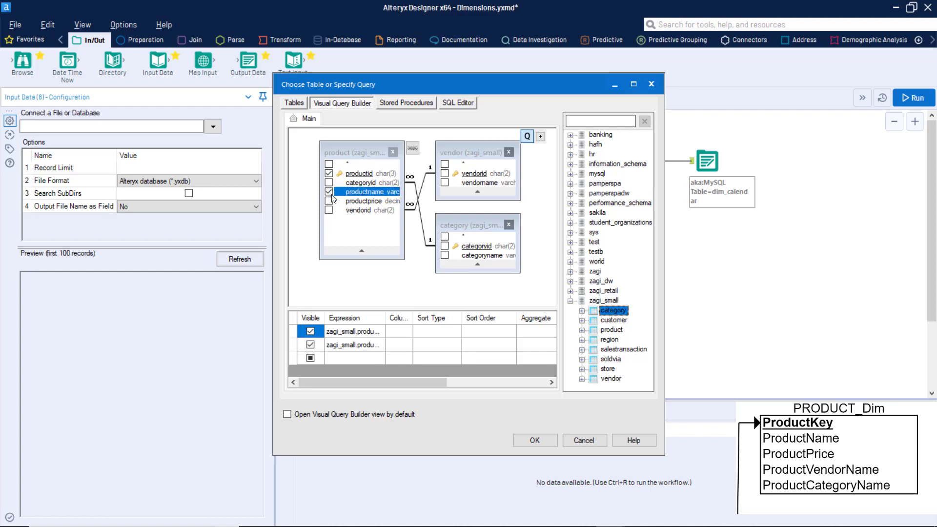
left_click(329, 210)
left_click(329, 210)
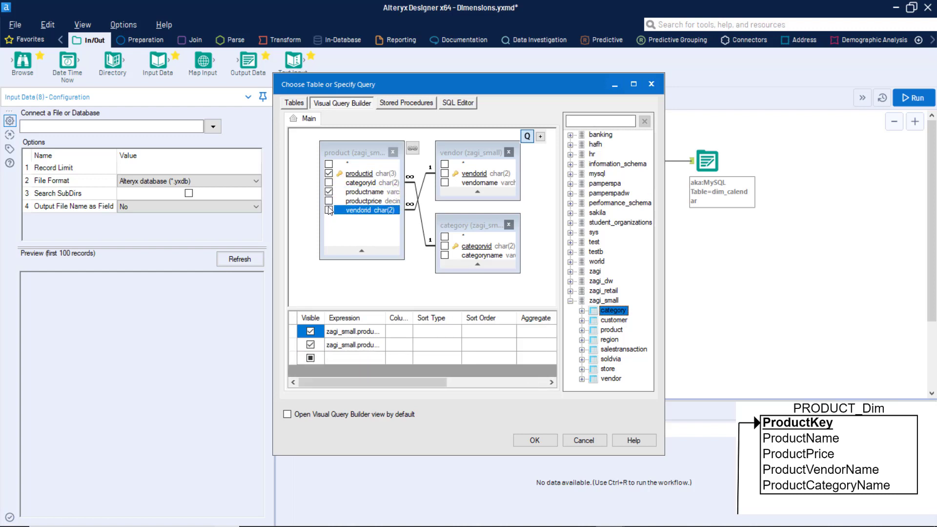
left_click(330, 200)
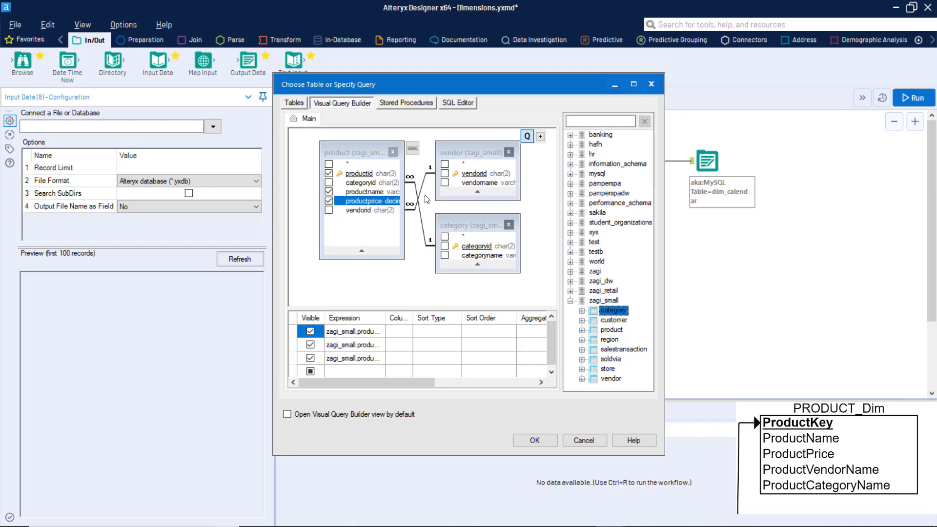
left_click(444, 182)
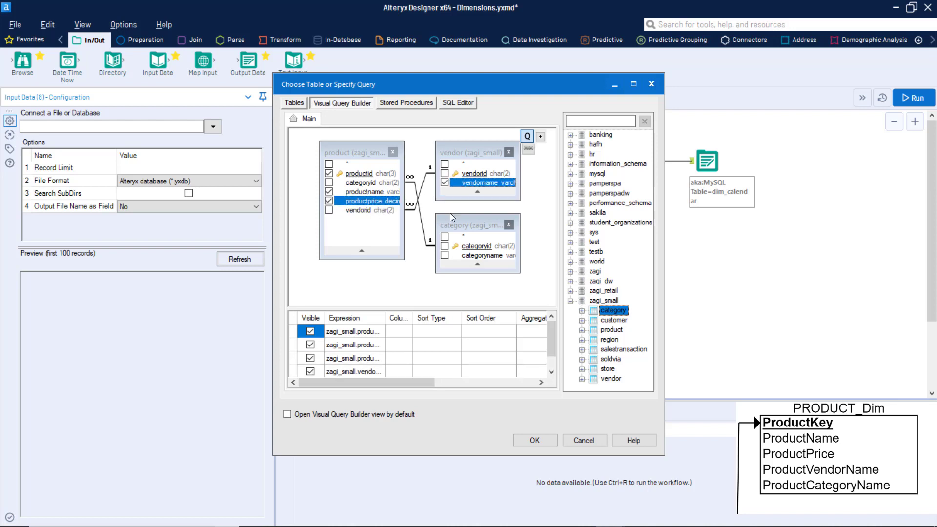
left_click(444, 255)
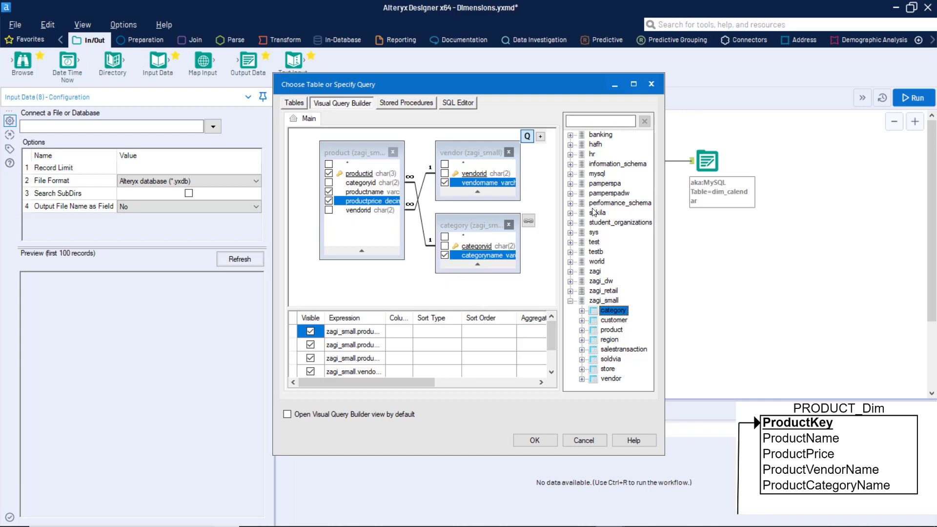
left_click(546, 440)
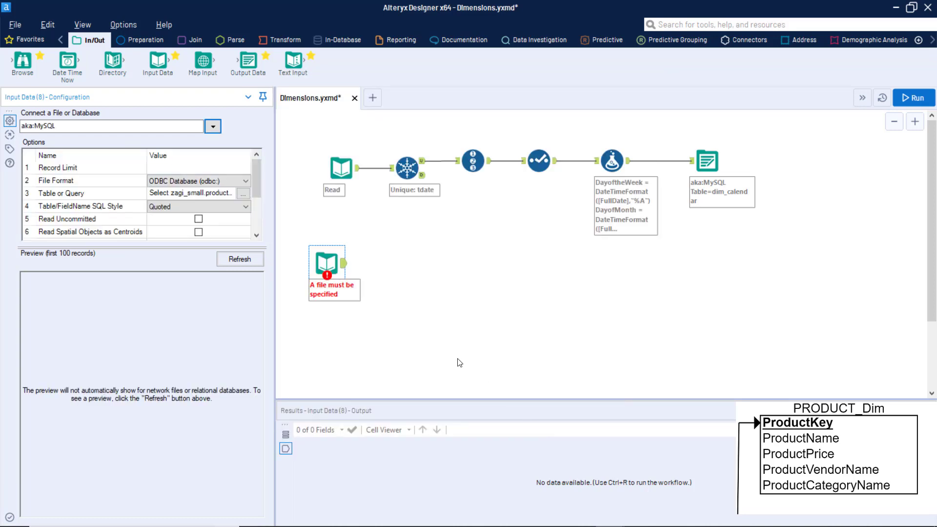
Step: Apply the product query and annotate the input 'Read information about product'
left_click(319, 268)
left_click(410, 265)
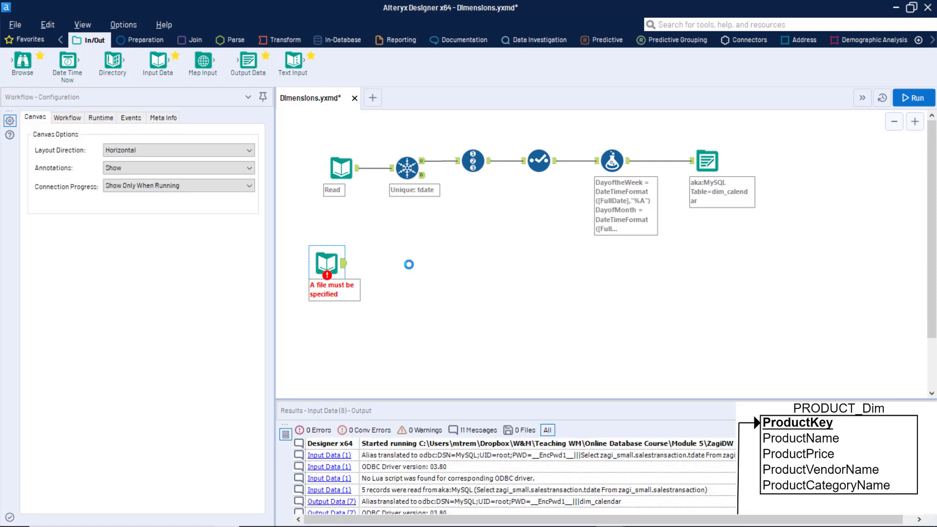
left_click(327, 264)
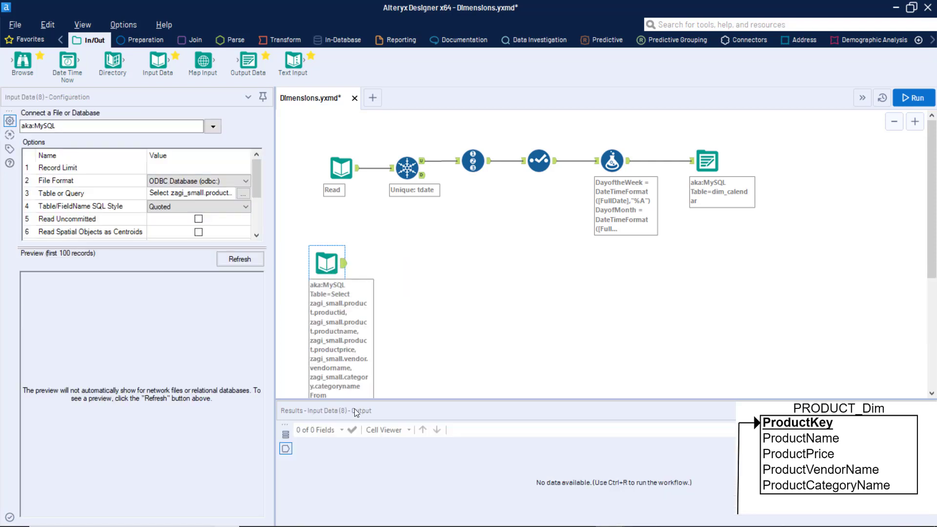
left_click(9, 149)
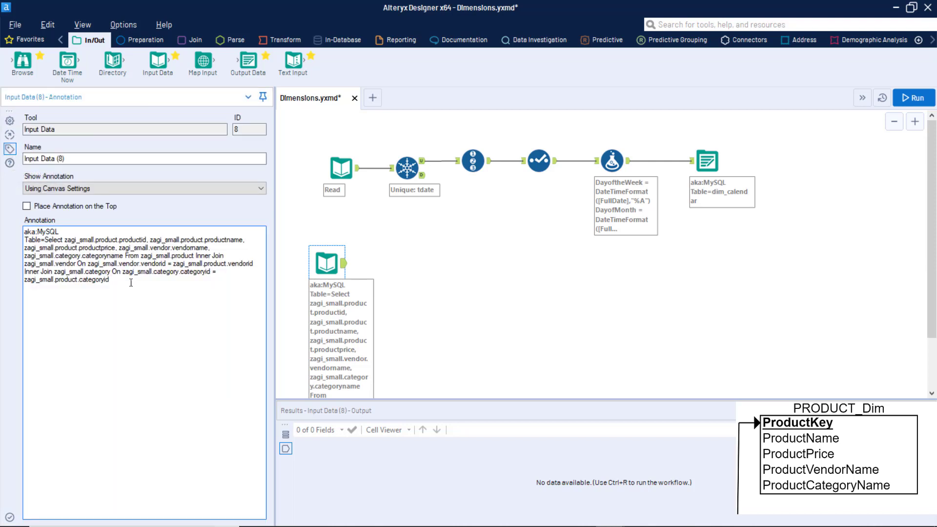
left_click_drag(131, 281, 4, 187)
type("Rea")
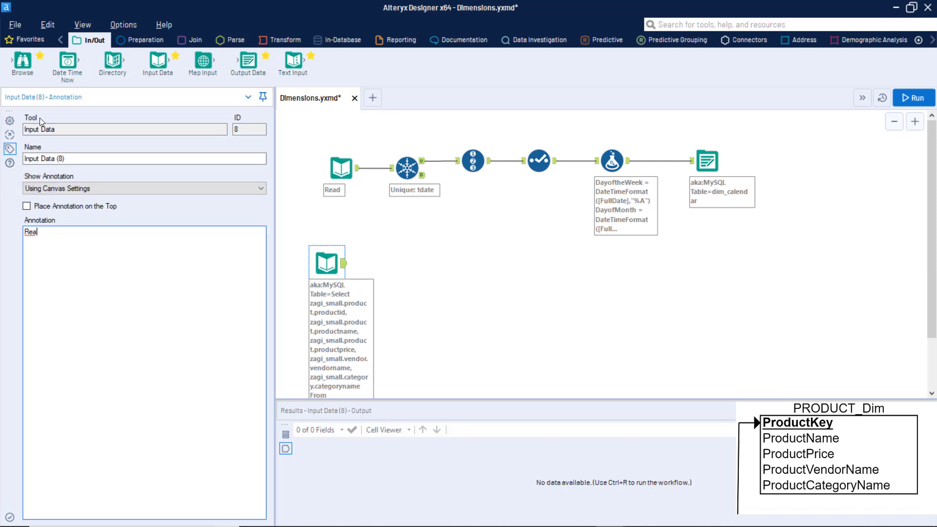
type("d information about product")
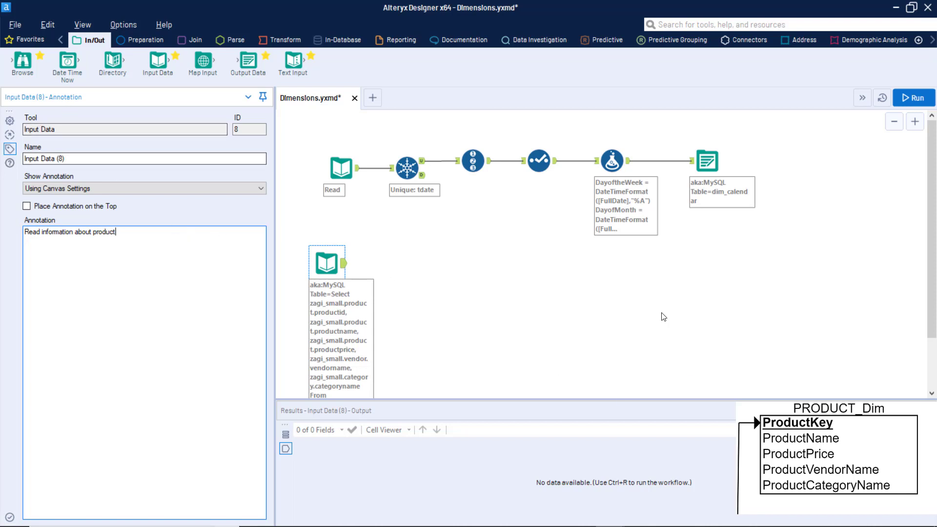
left_click(549, 266)
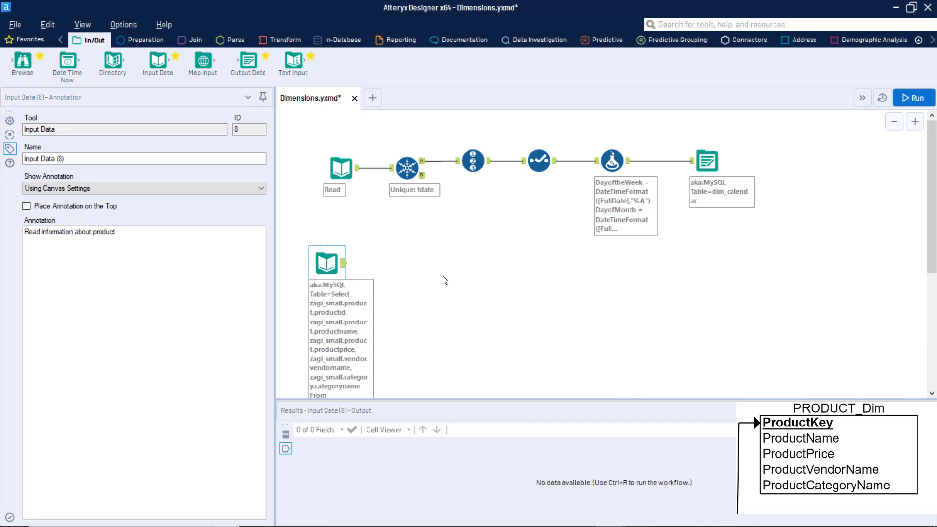
left_click(403, 161)
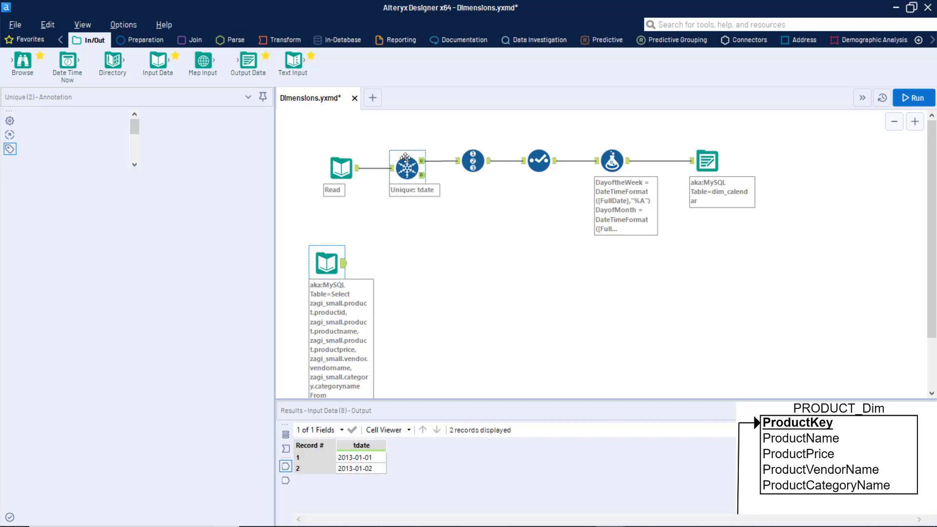
left_click(327, 263)
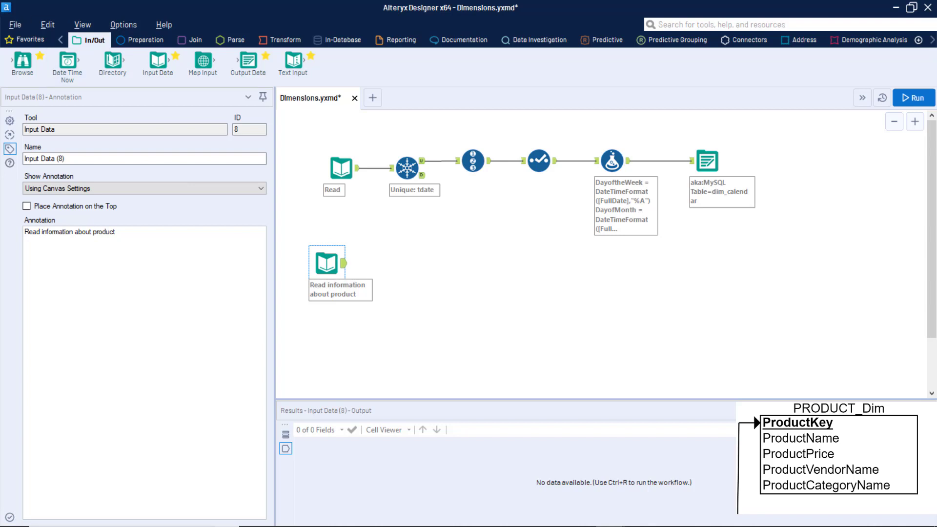
Step: Refresh the product input preview to show six products with ID, name, price, vendor and category
left_click(14, 121)
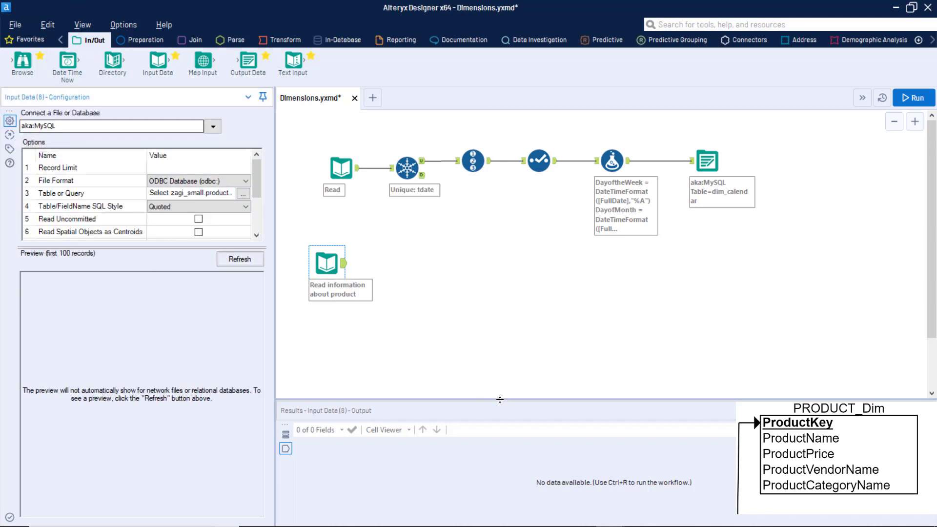
left_click(242, 263)
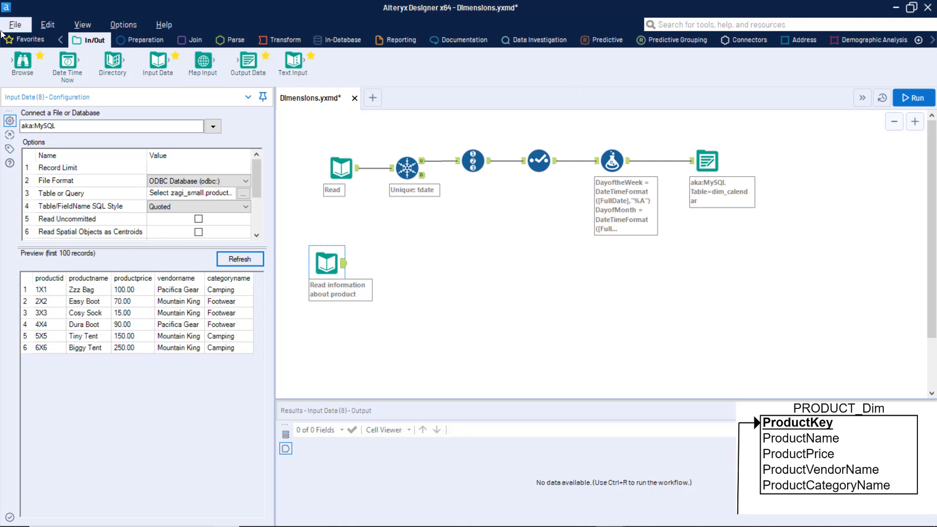
left_click(153, 43)
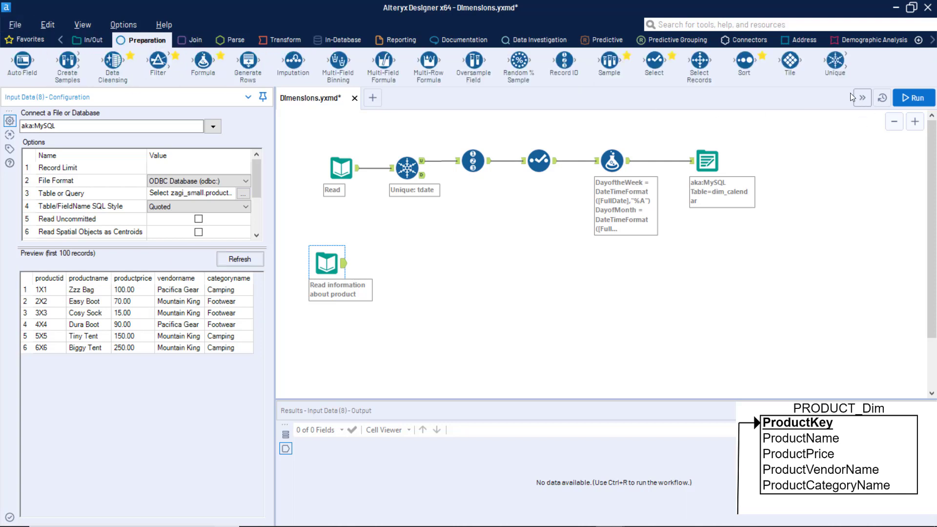
Step: Add a Record ID tool after the product input that creates a Product_Key field
left_click_drag(565, 61, 393, 263)
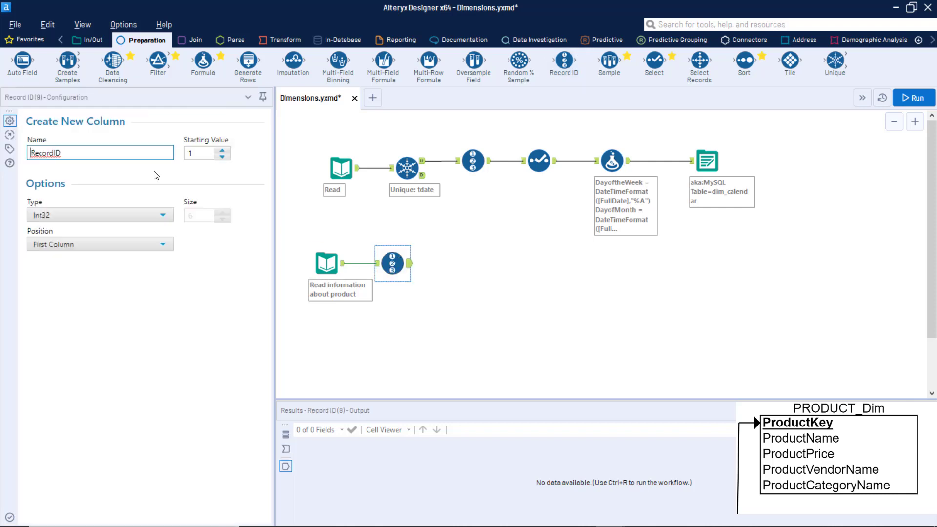
left_click_drag(71, 151, 2, 125)
type("Product_Key")
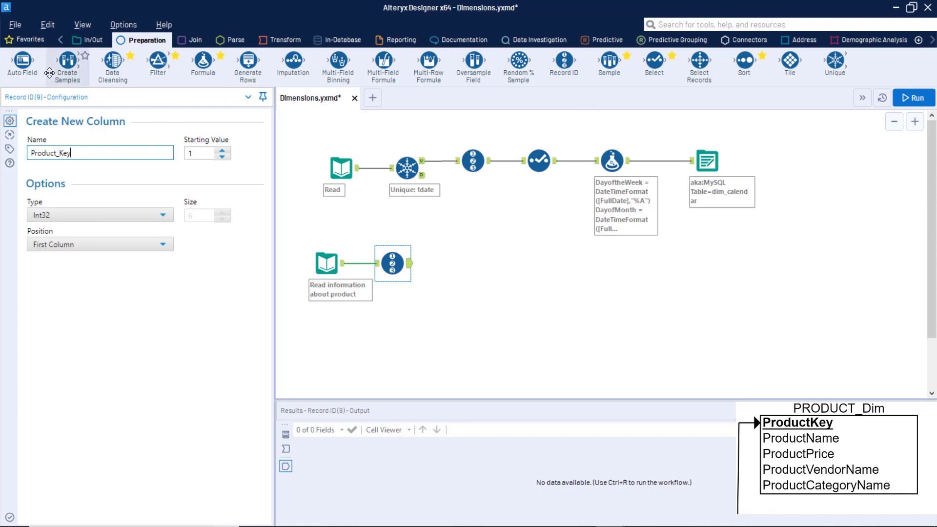
left_click(95, 38)
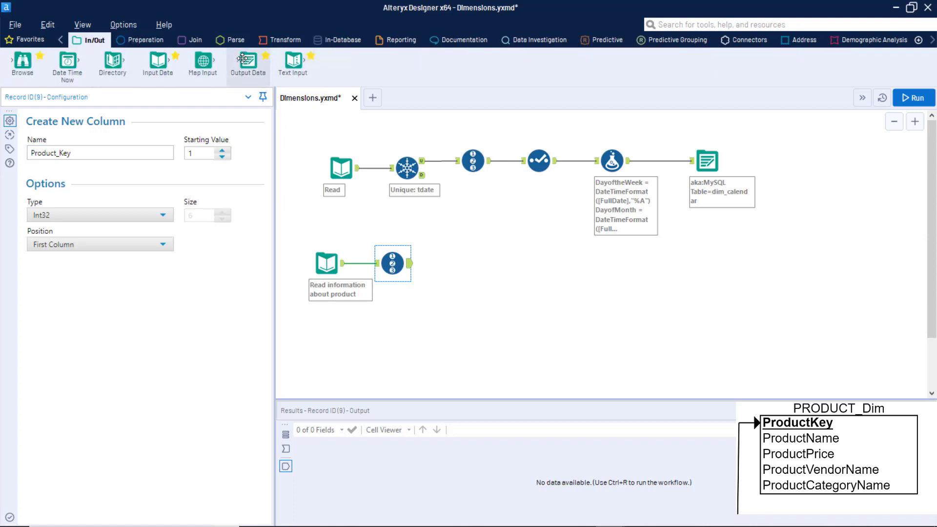
Step: Add an Output Data tool after Record ID writing to the aka:MySQL table dim_product
left_click_drag(254, 59, 481, 263)
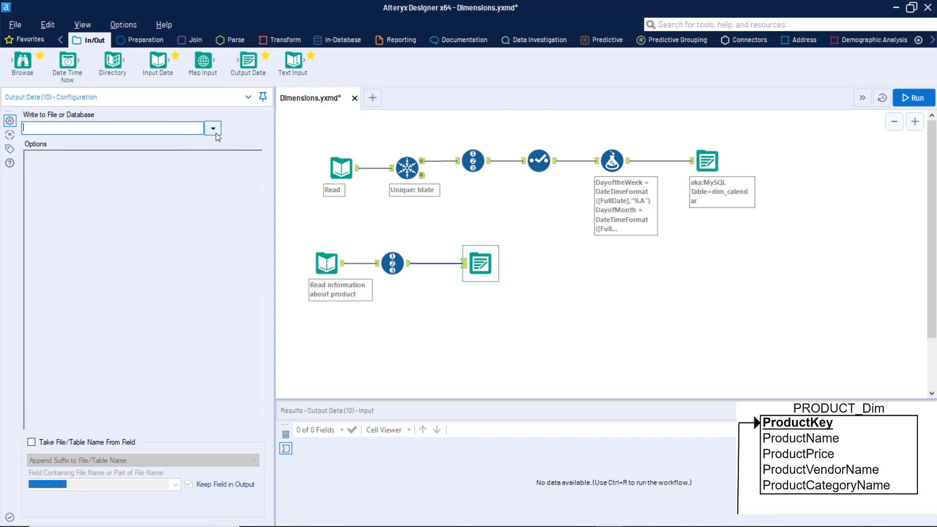
left_click(213, 129)
left_click(37, 268)
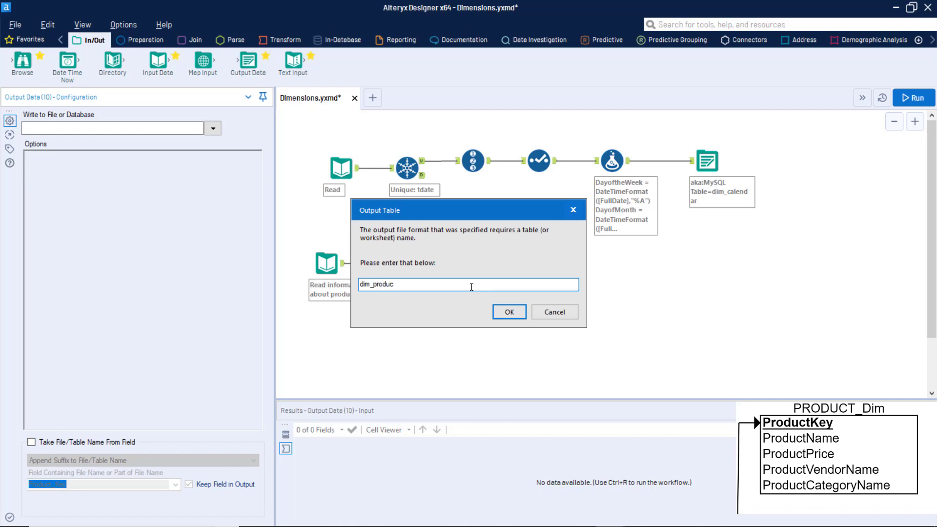
left_click(510, 311)
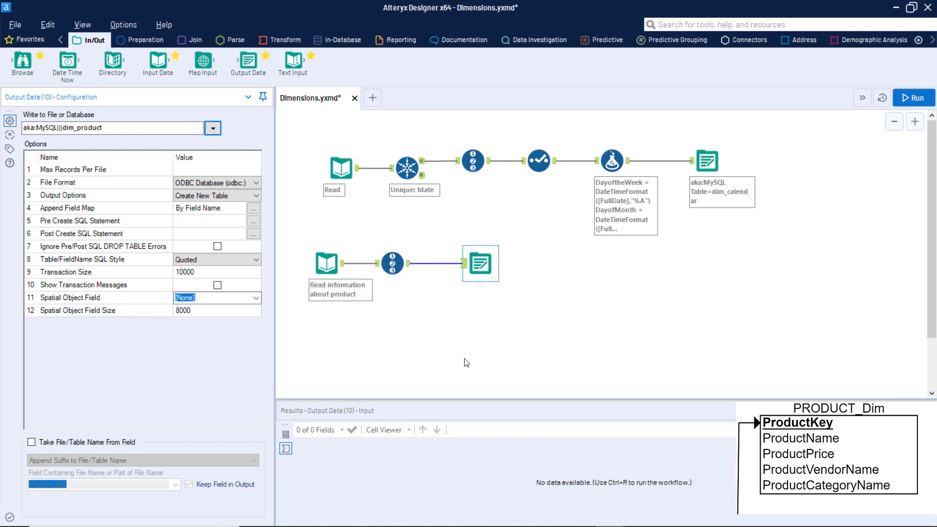
left_click(252, 221)
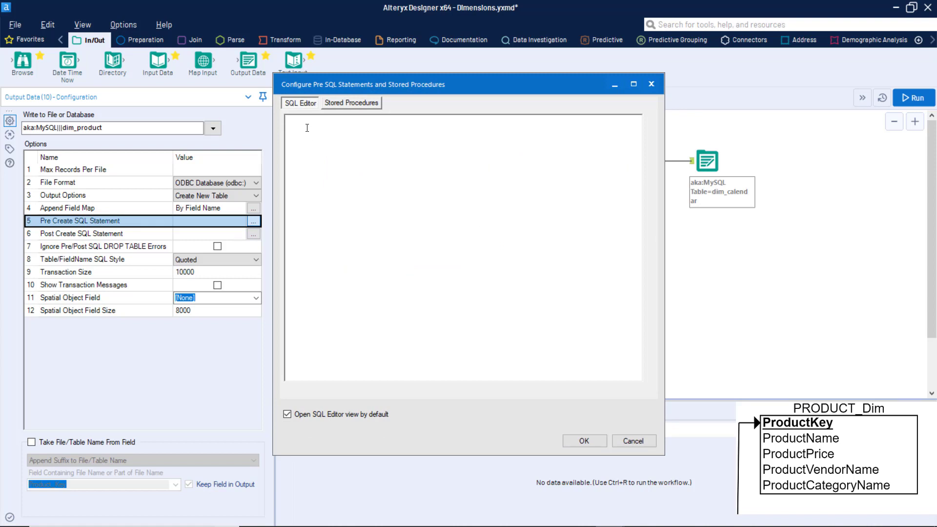
Step: Set the pre-create SQL to 'use zagi_dw; DROP TABLE IF EXISTS dim_product;' and run the workflow
type("use zagi_dw; DROP TABLE IF EXISTS dim_product;")
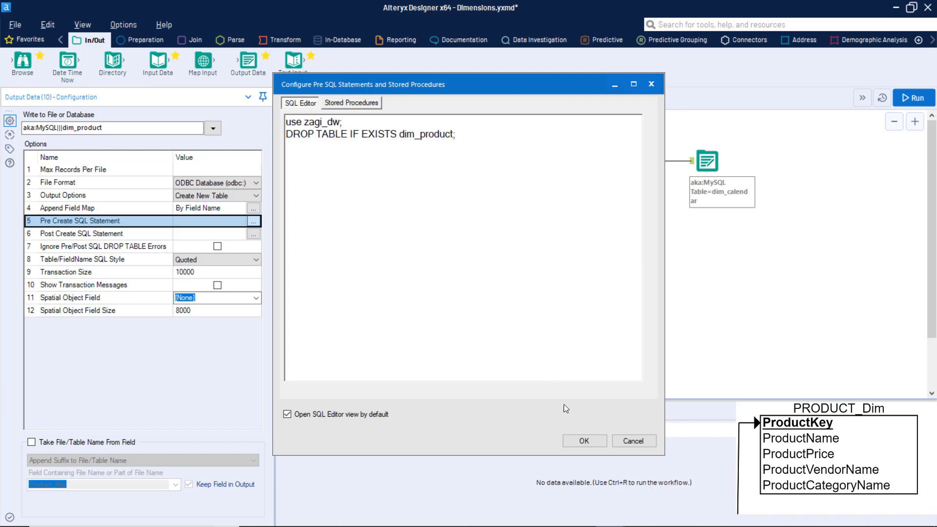
left_click(584, 441)
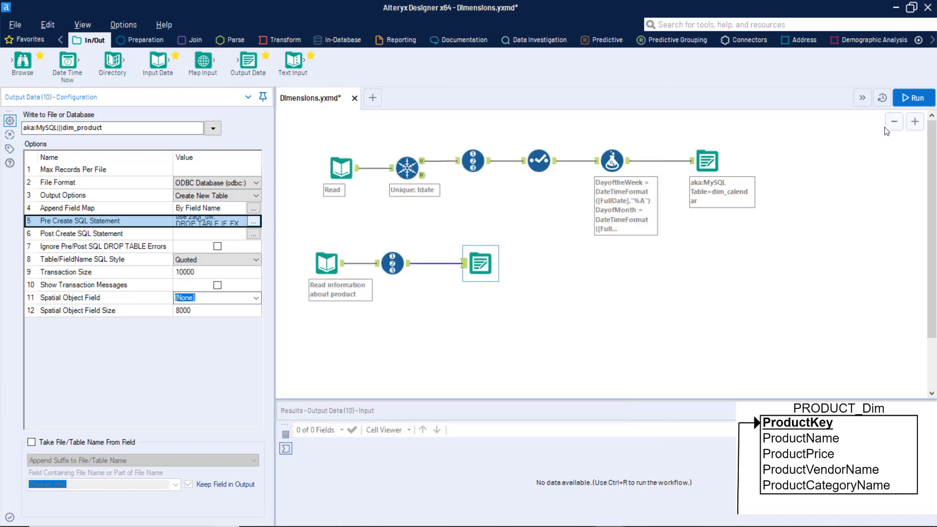
left_click(902, 100)
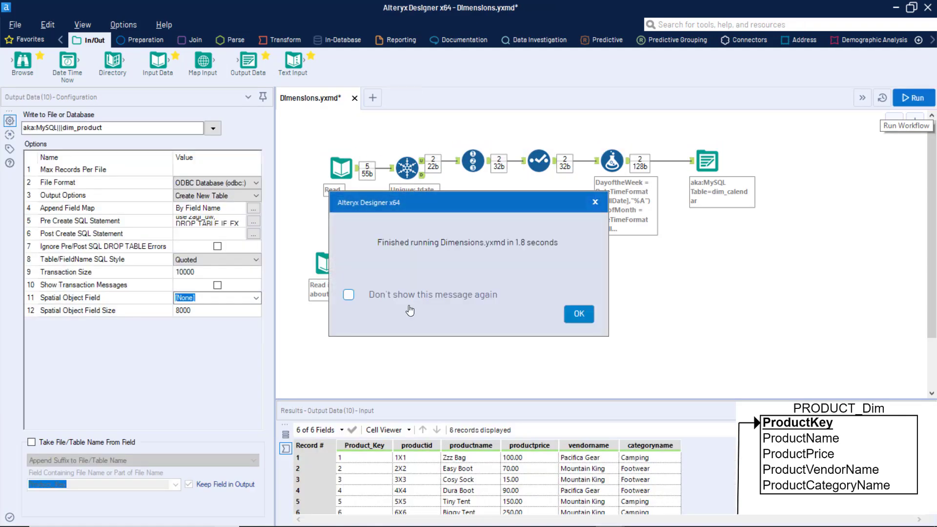
left_click(578, 315)
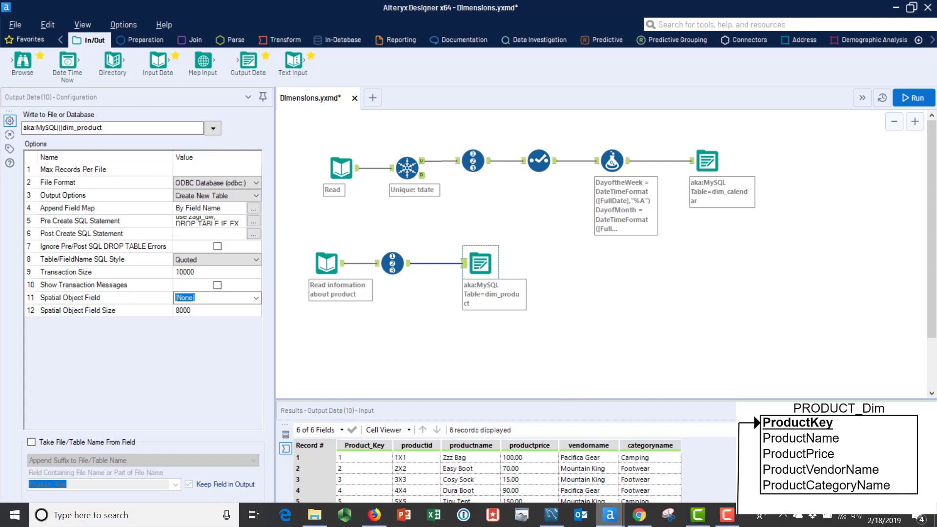
mouse_move(610, 514)
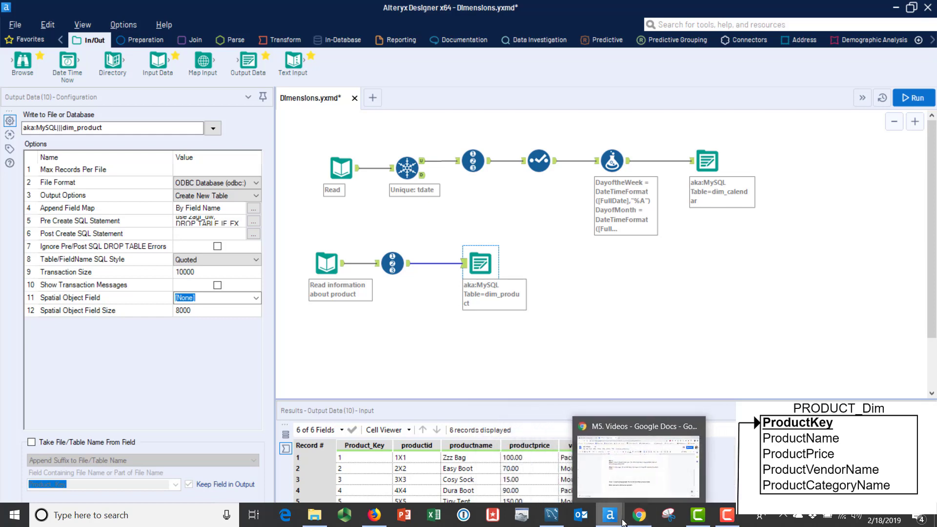
Step: In MySQL Workbench, query zagi_dw.dim_product to confirm six products keyed 1–6, then return to Alteryx
left_click(552, 515)
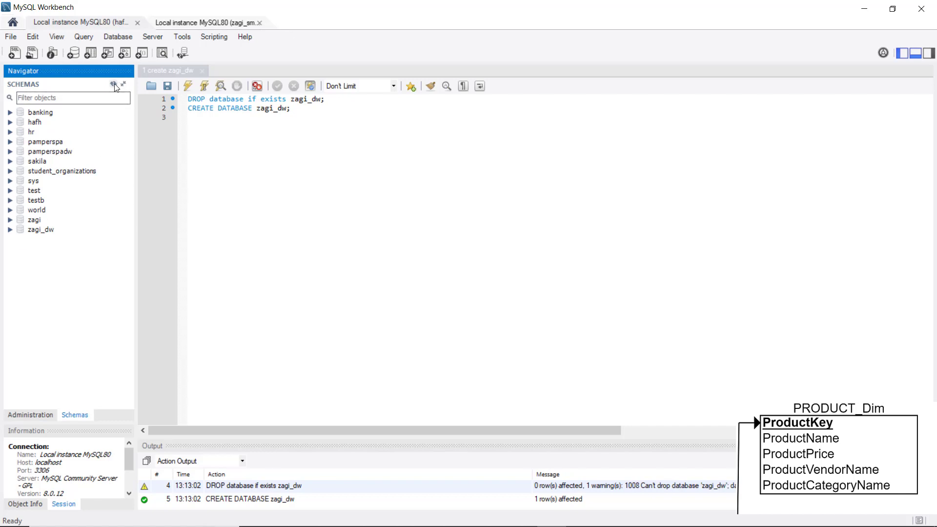
left_click(9, 229)
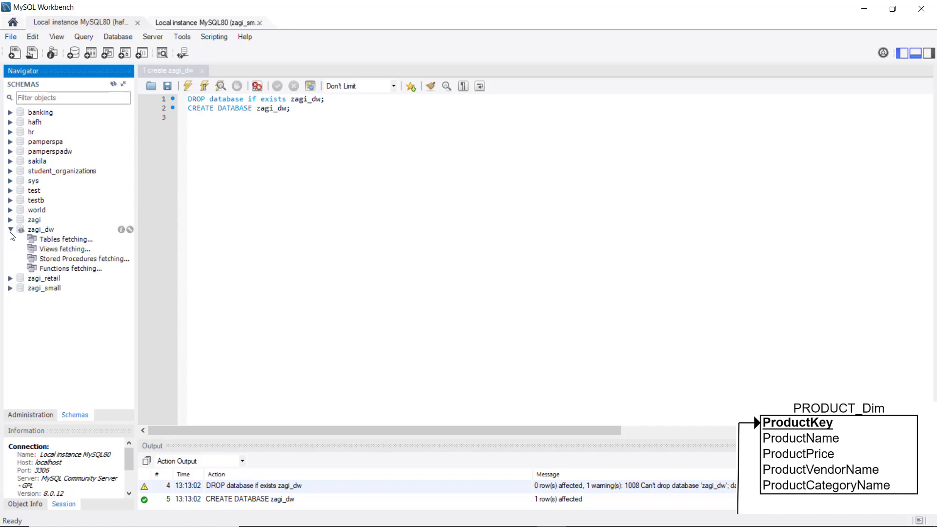
left_click(22, 240)
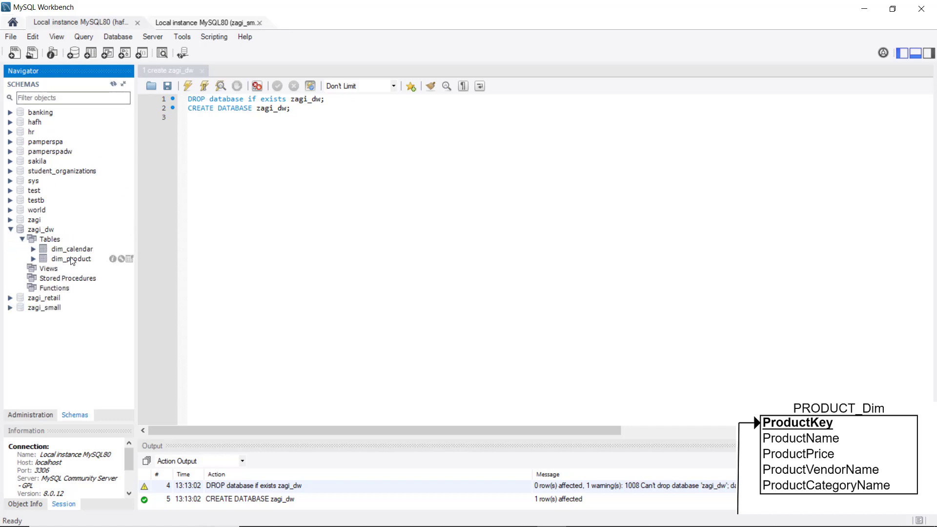
left_click(73, 259)
left_click(130, 259)
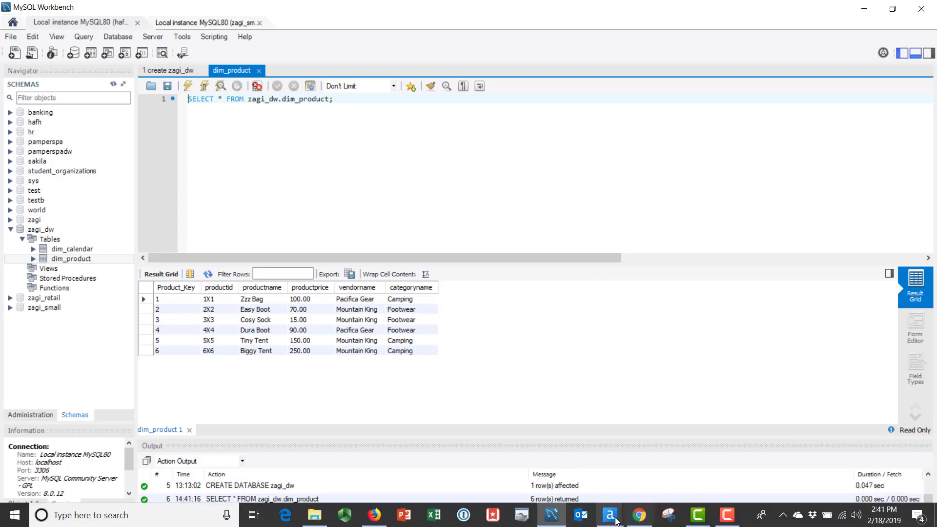
mouse_move(614, 523)
left_click(719, 470)
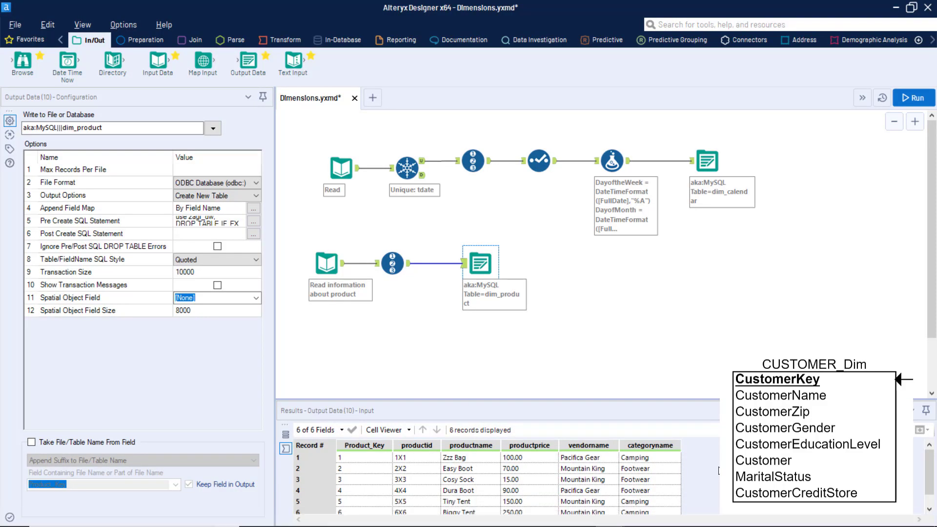
Step: Add an input reading Customer_demo.csv from Module 5 > ZagiDW Lab, then another Input Data below it
scroll(718, 471, "down", 3)
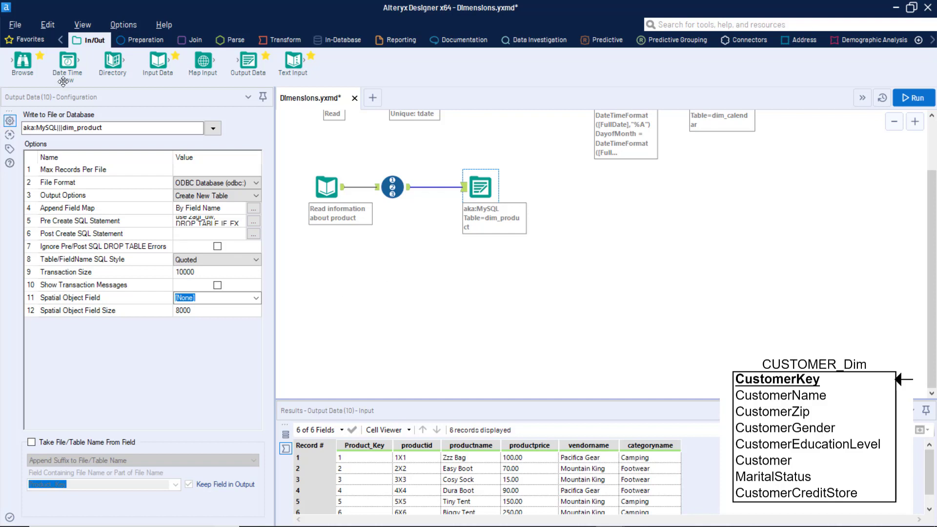
left_click_drag(157, 61, 331, 264)
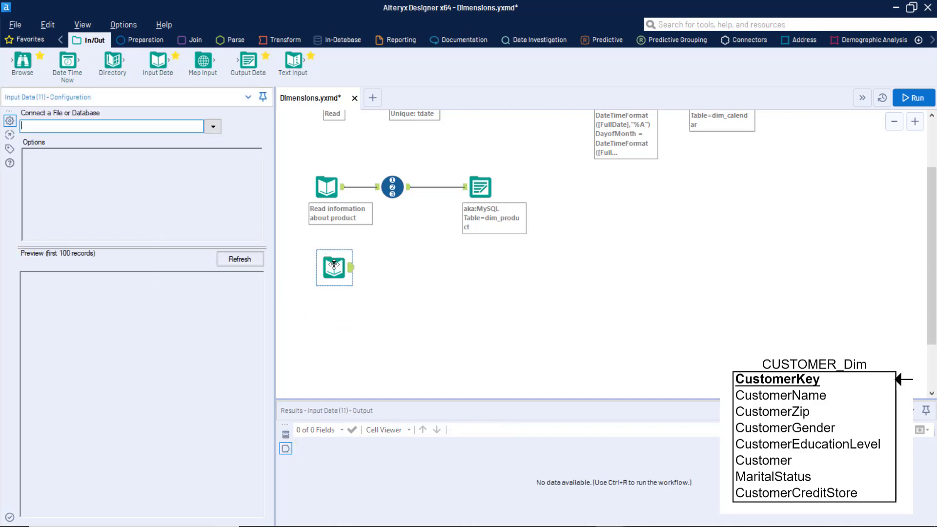
left_click(216, 129)
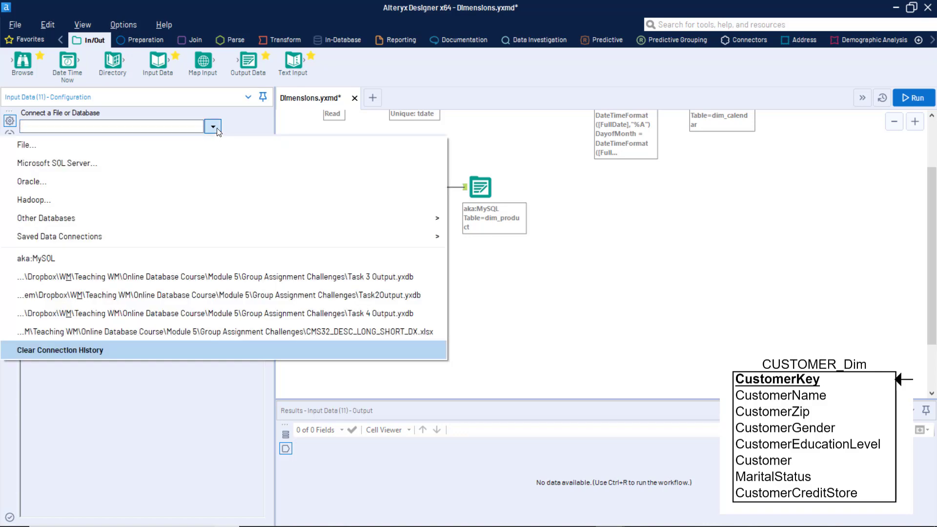
left_click(112, 143)
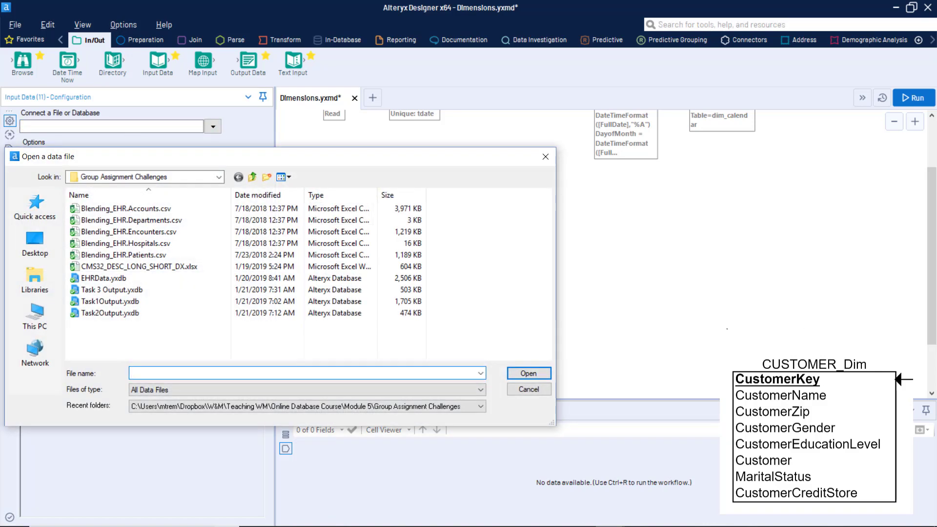
left_click(218, 178)
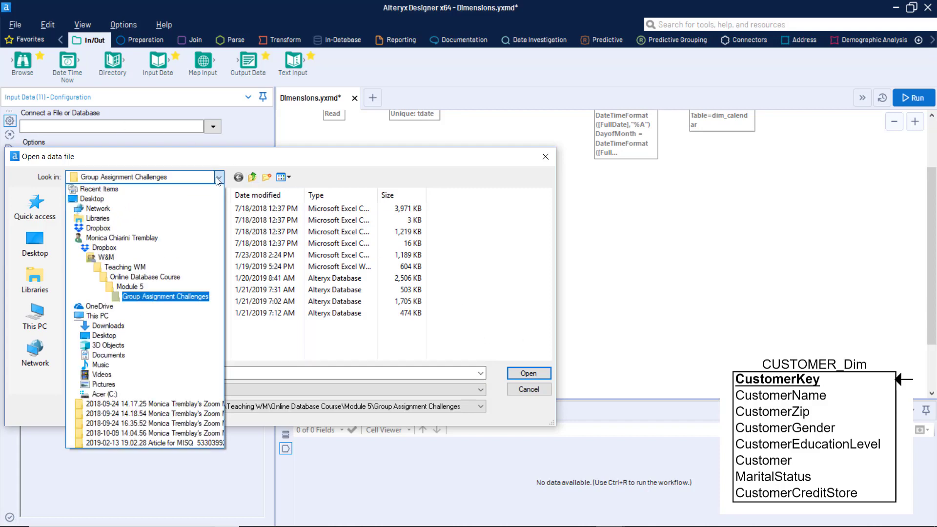
left_click(124, 288)
left_click(124, 288)
double_click(108, 230)
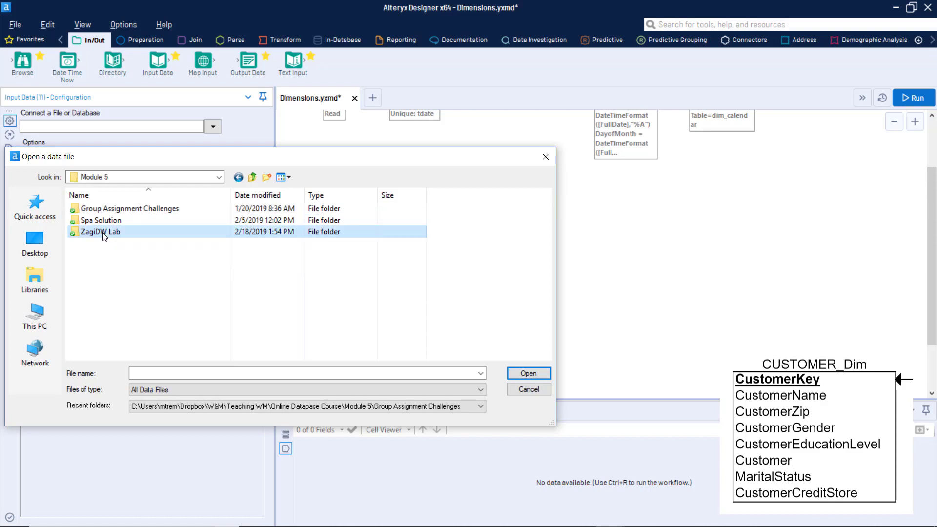
left_click(171, 224)
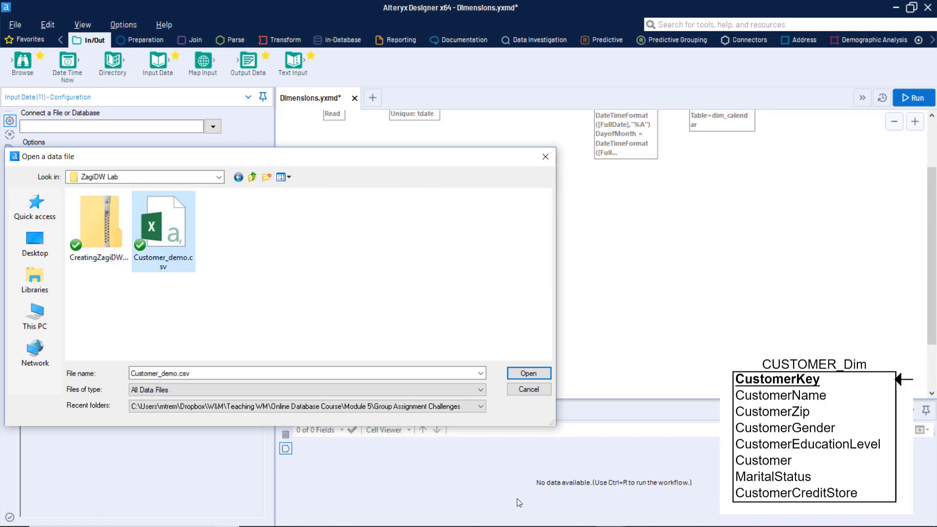
left_click(536, 376)
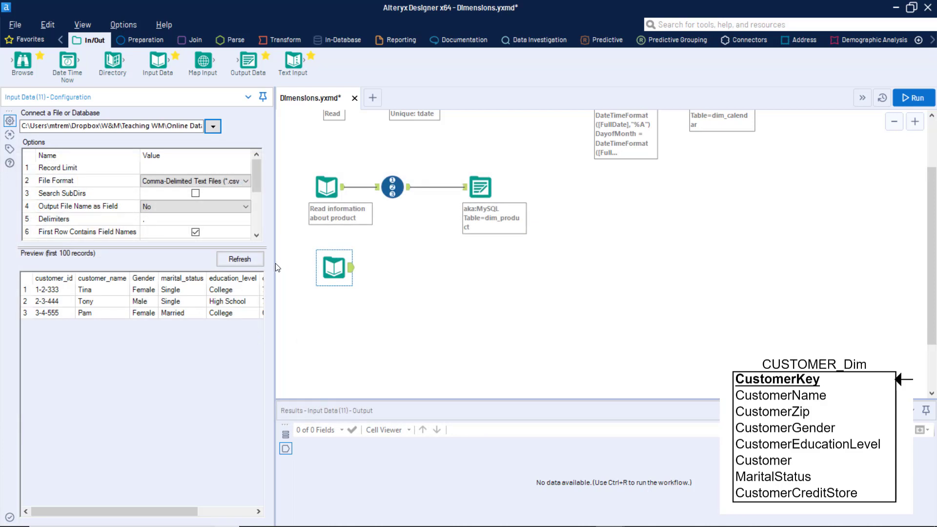
left_click_drag(275, 263, 330, 266)
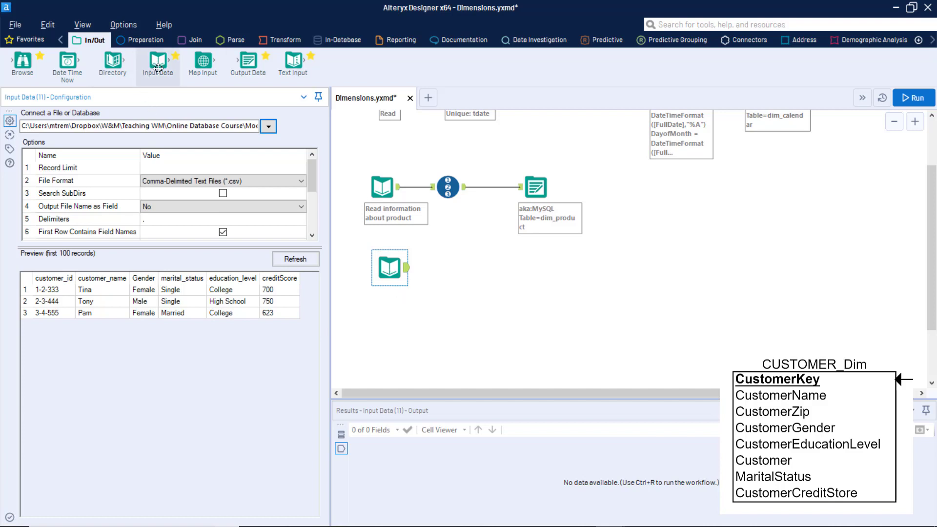
left_click_drag(157, 62, 392, 325)
Step: Point the new Input Data tool at aka:MySQL and query all columns (*) of zagi_small.customer
left_click(270, 129)
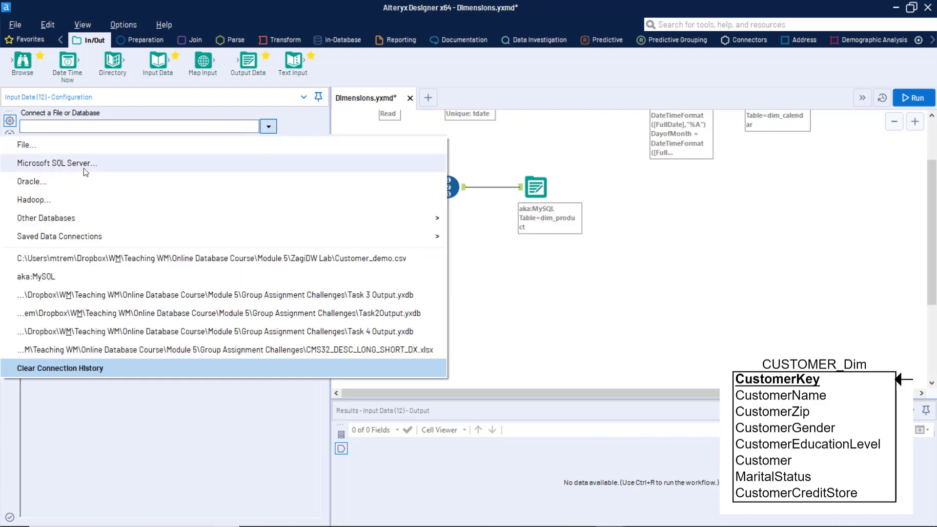
left_click(48, 277)
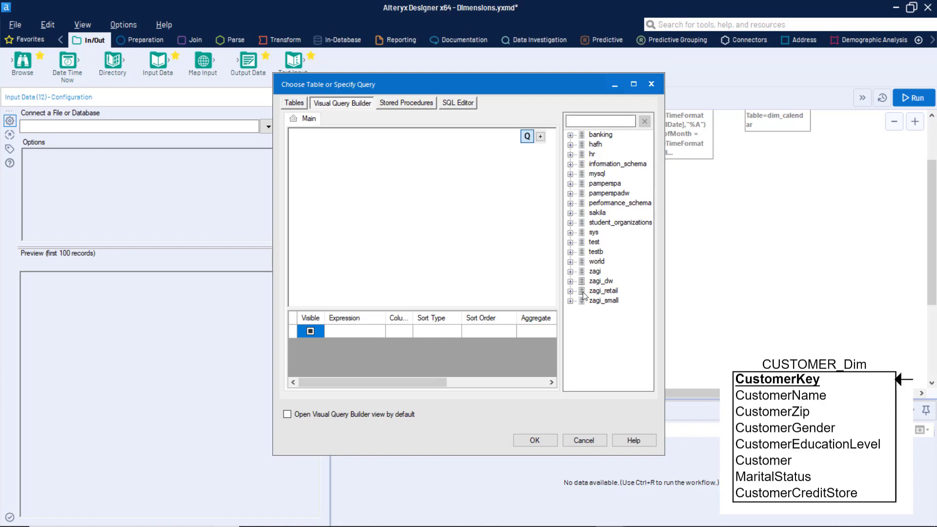
left_click(570, 302)
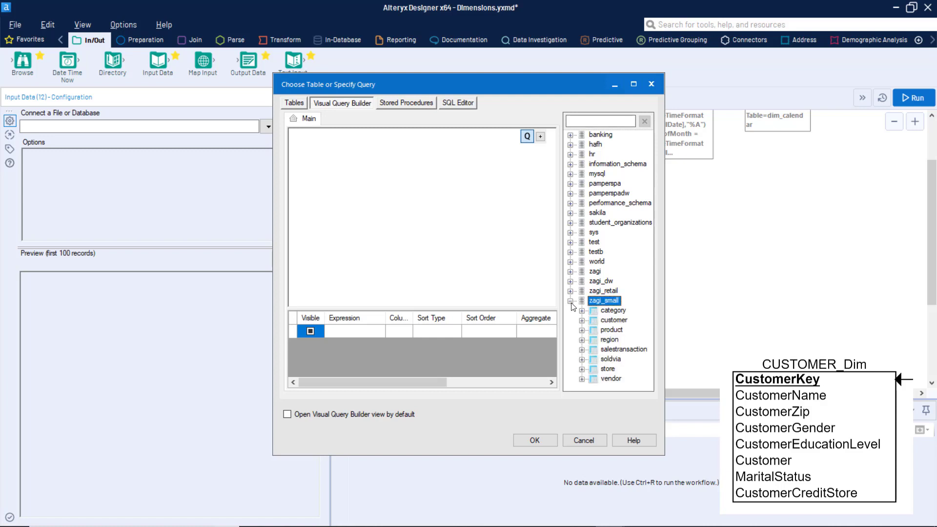
double_click(613, 322)
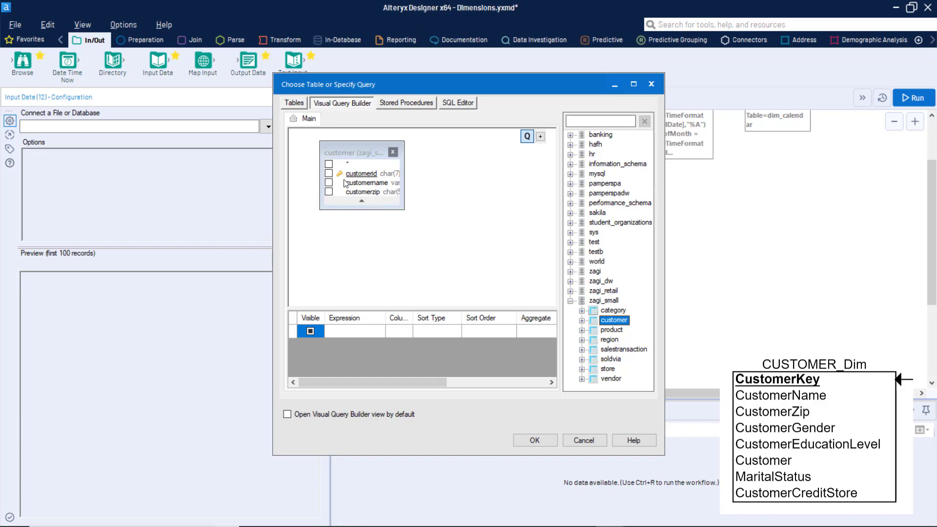
left_click(328, 163)
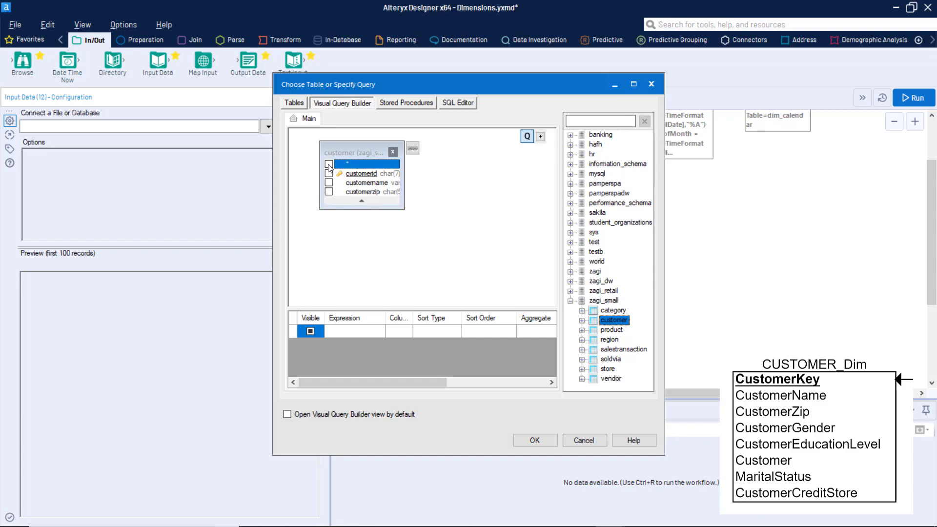
left_click(546, 441)
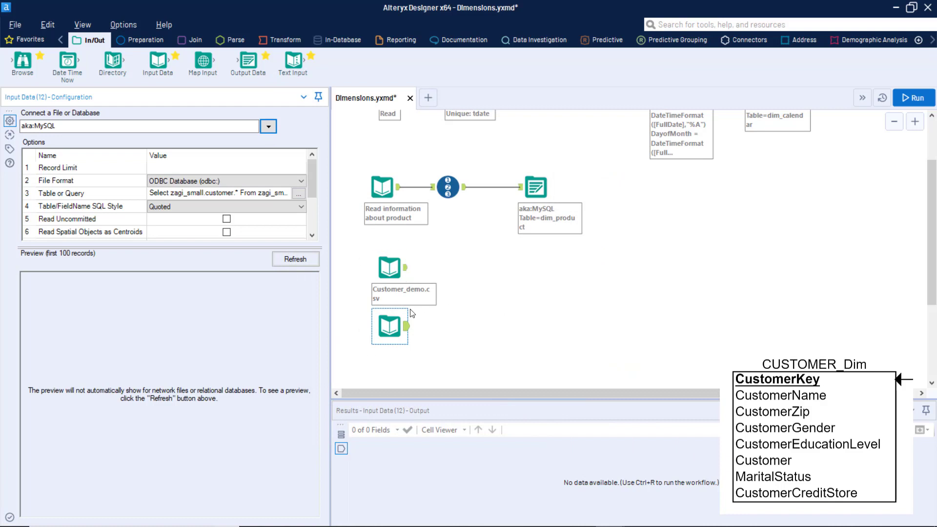
left_click(395, 255, "ctrl")
left_click(396, 255, "ctrl")
left_click_drag(330, 234, 224, 239)
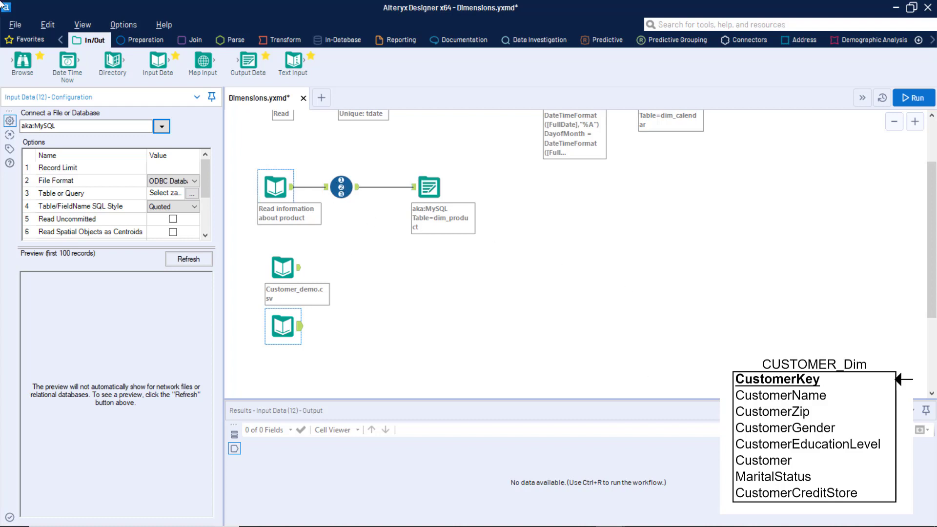
Step: Place a Join tool fed by Customer_demo.csv on the left and the MySQL customer input on the right
left_click(196, 43)
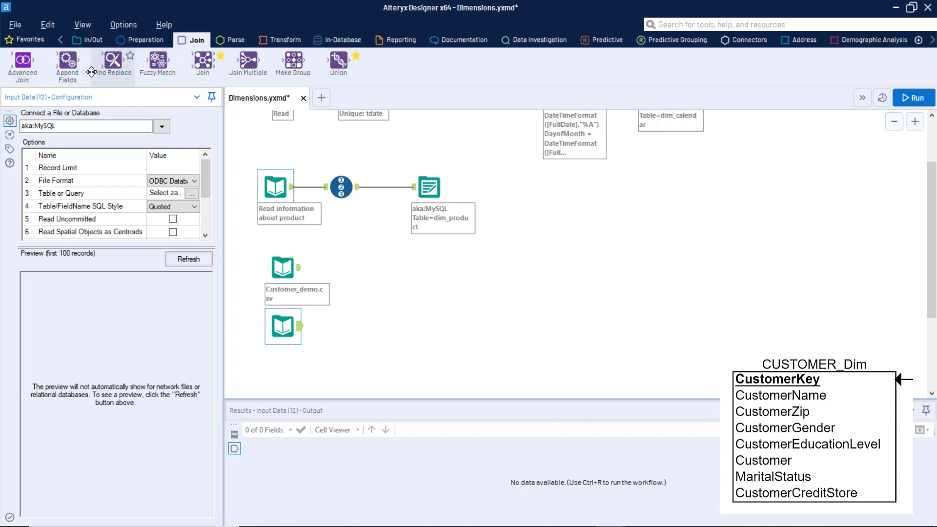
left_click_drag(207, 59, 372, 293)
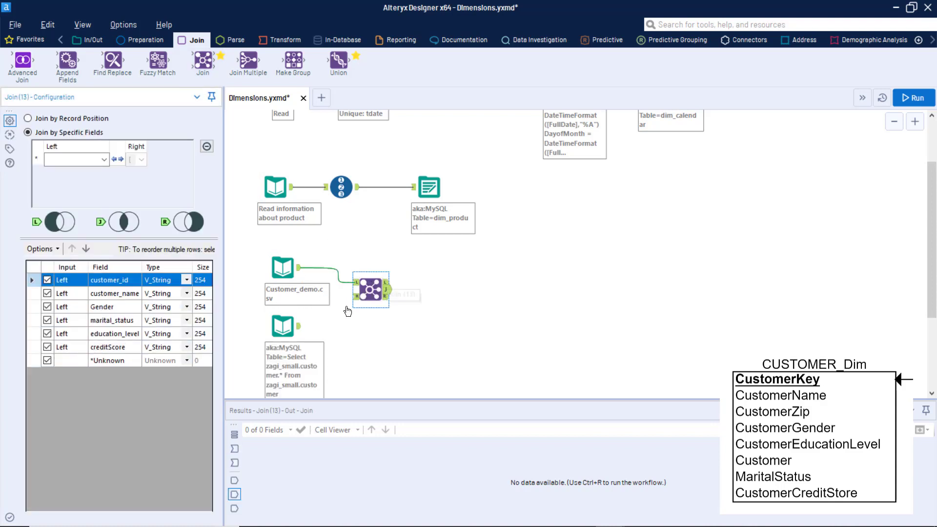
left_click_drag(300, 326, 368, 291)
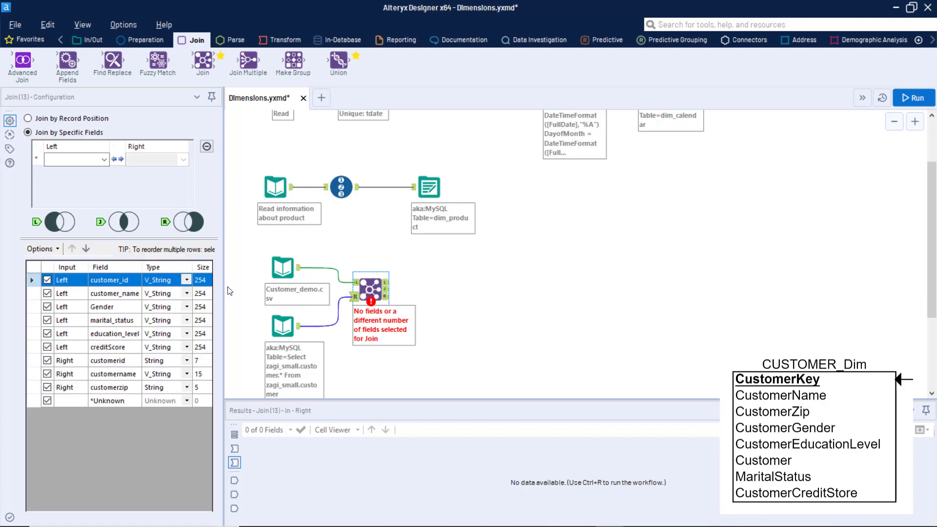
Step: Match the left customer_id field to the right customerid field in the Join configuration
left_click(106, 160)
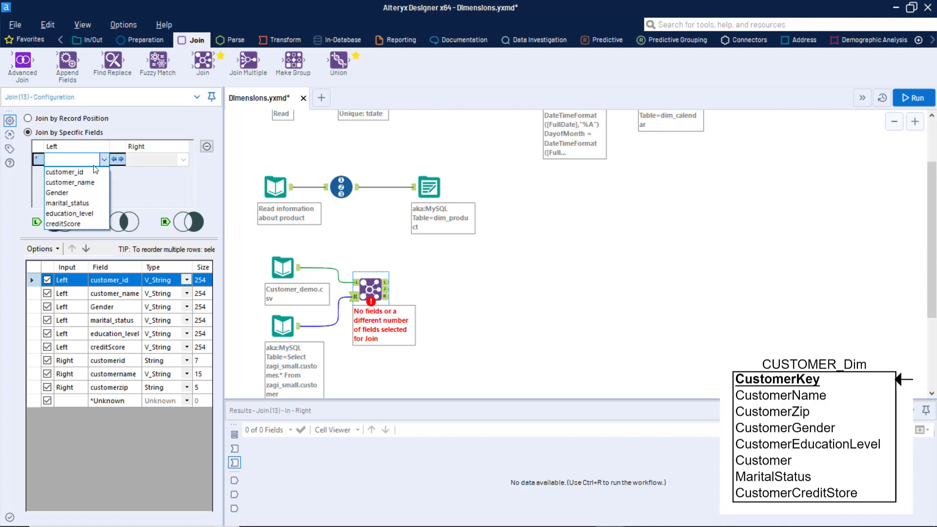
left_click(73, 172)
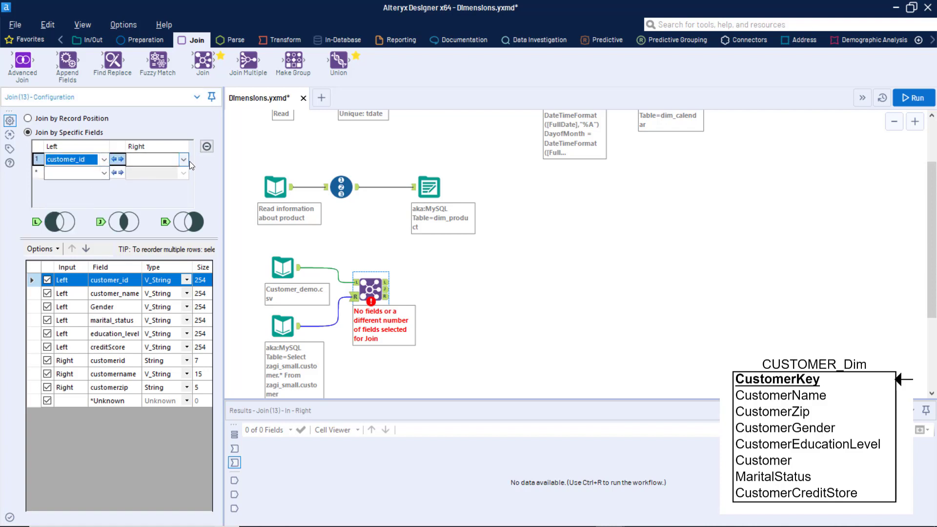
left_click(183, 159)
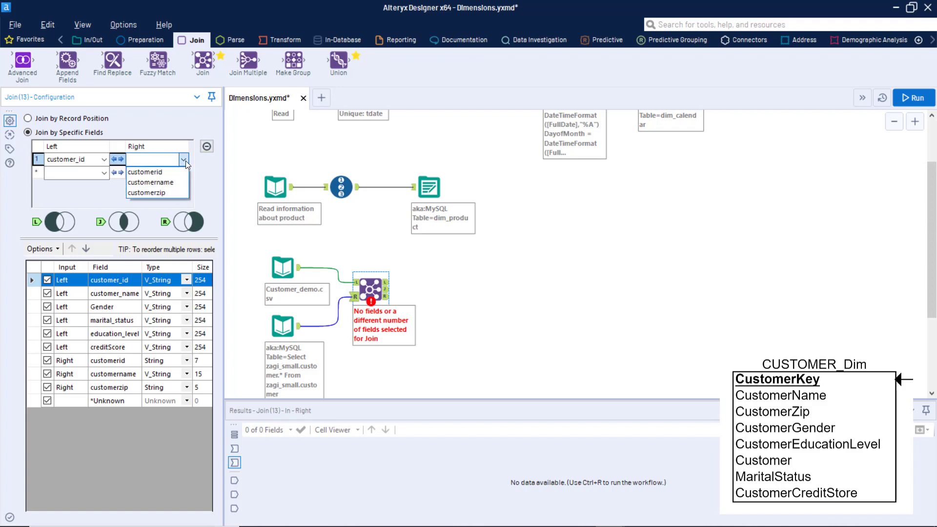
left_click(172, 172)
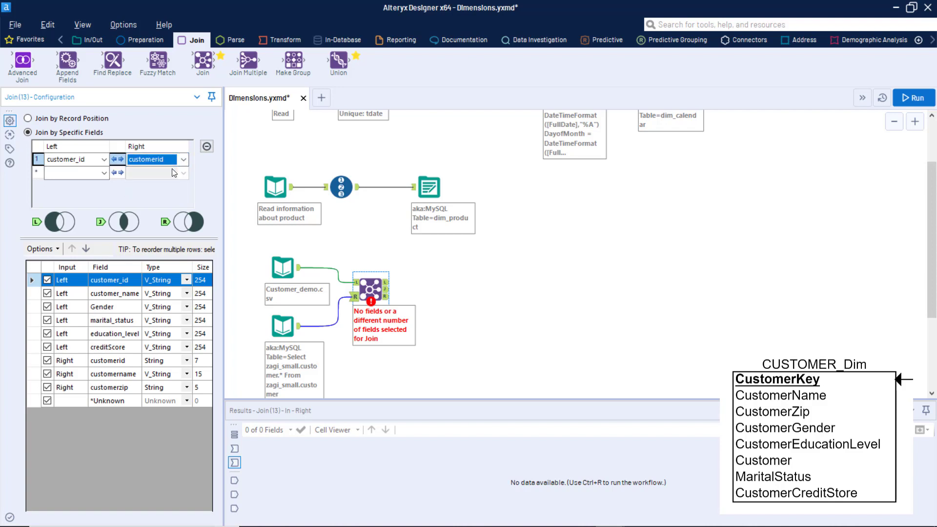
left_click(597, 299)
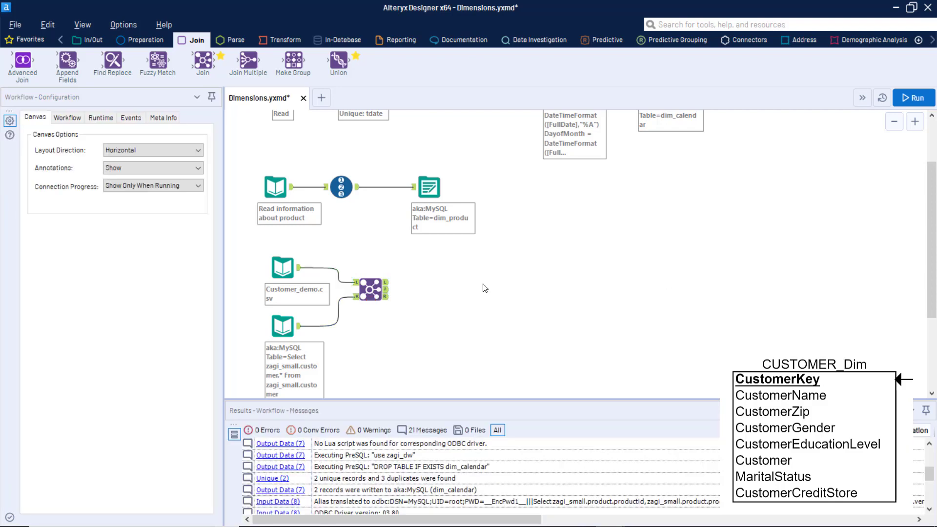
left_click(365, 292)
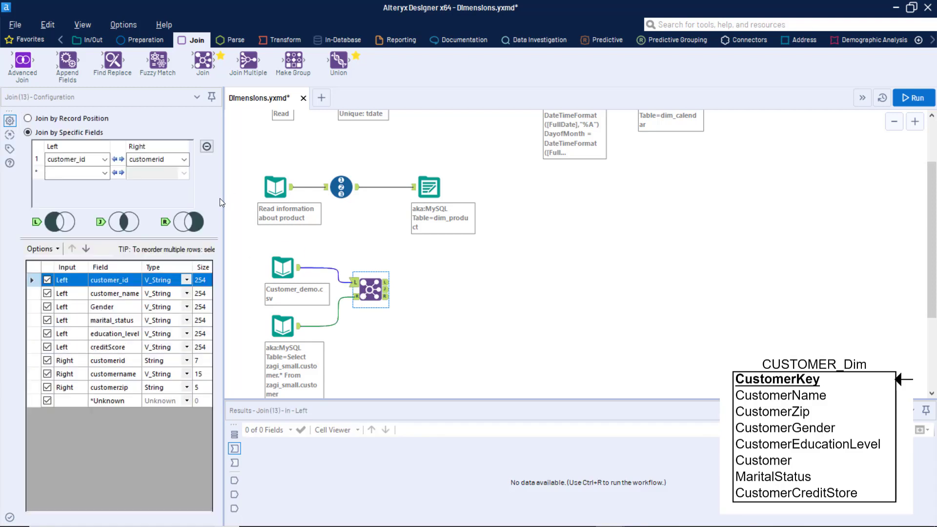
Step: Uncheck the right-side customerid in the Join output and add a Select tool after the join
left_click_drag(219, 198, 270, 204)
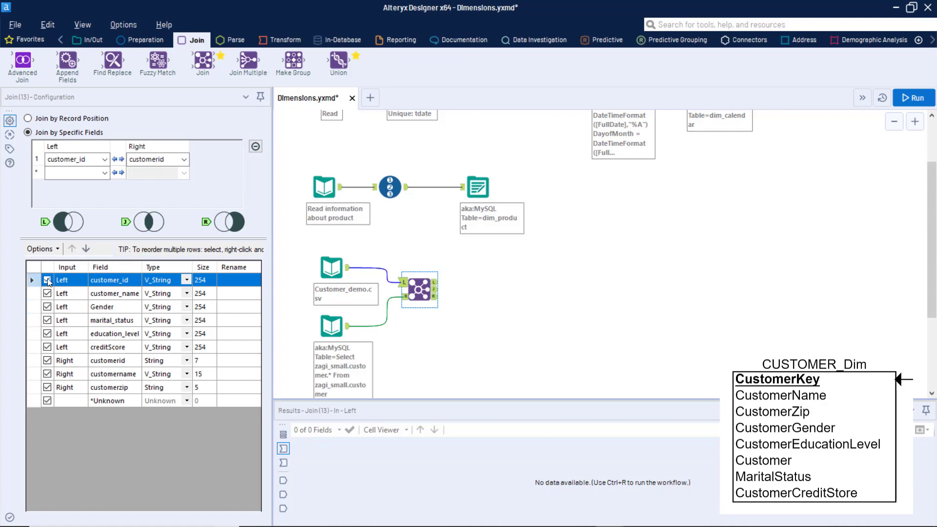
left_click(47, 360)
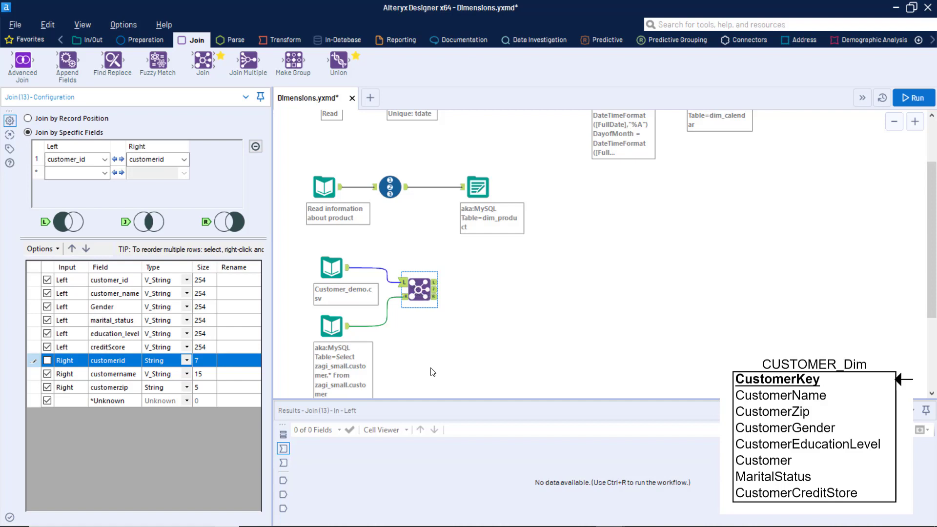
left_click(435, 290)
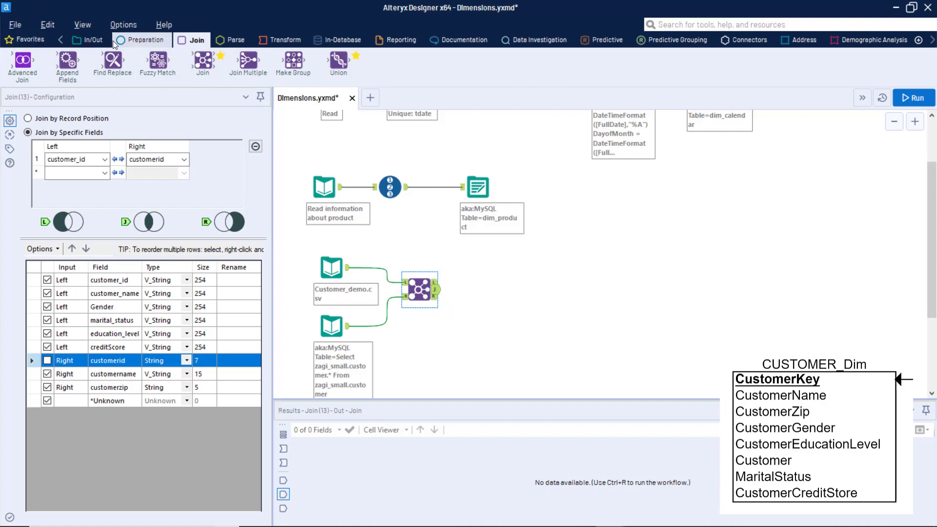
left_click(131, 44)
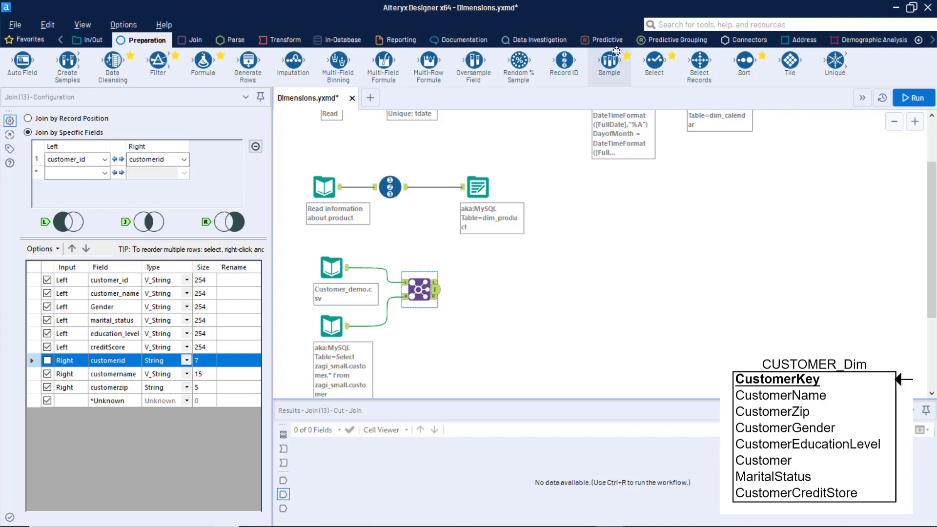
left_click_drag(654, 55, 485, 291)
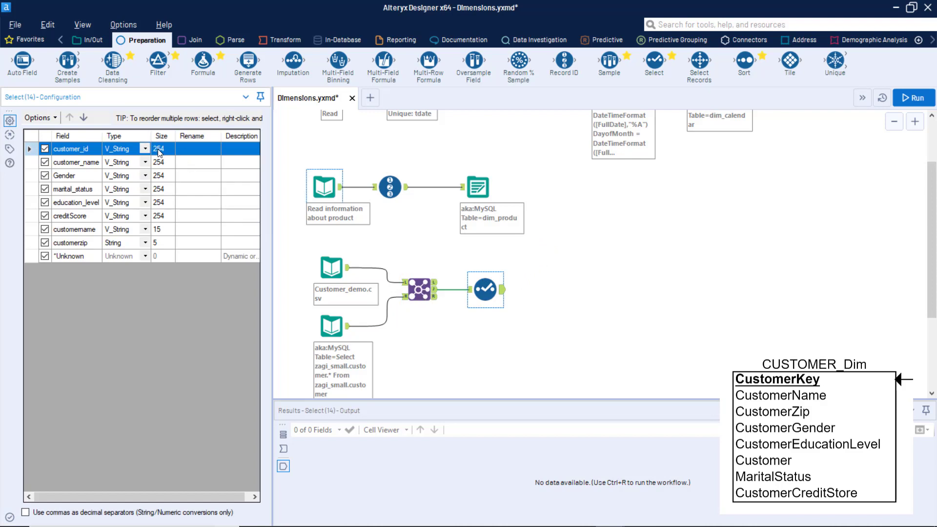
Step: In the Select tool, size customer_id to 7 and customer_name and Gender to 25
left_click(330, 264)
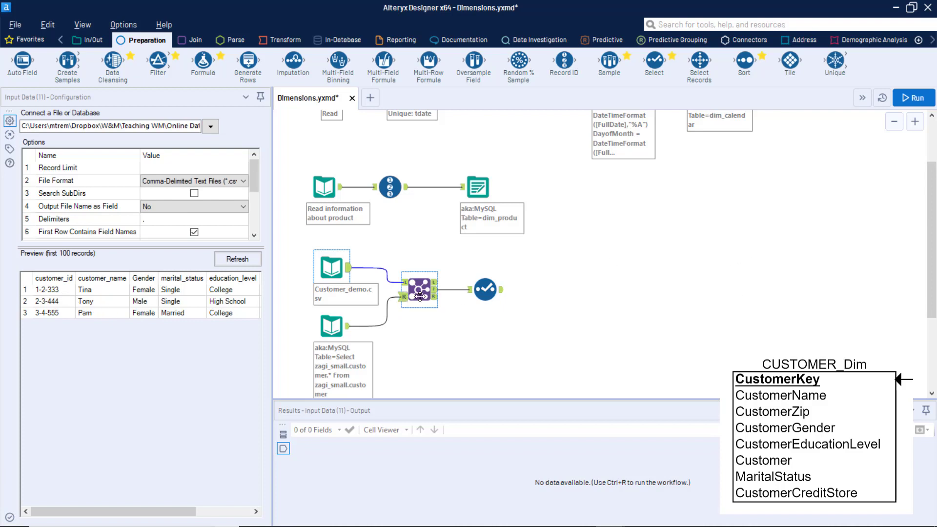
left_click(491, 292)
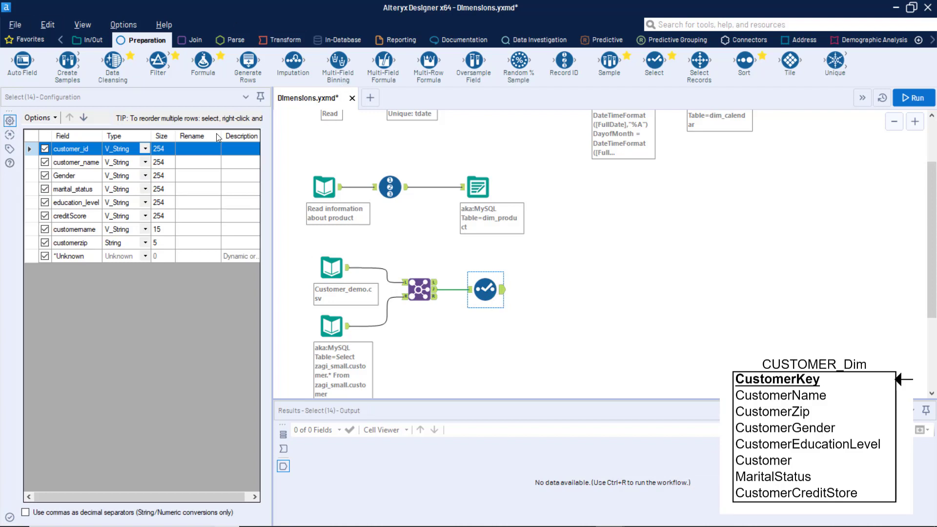
left_click(172, 147)
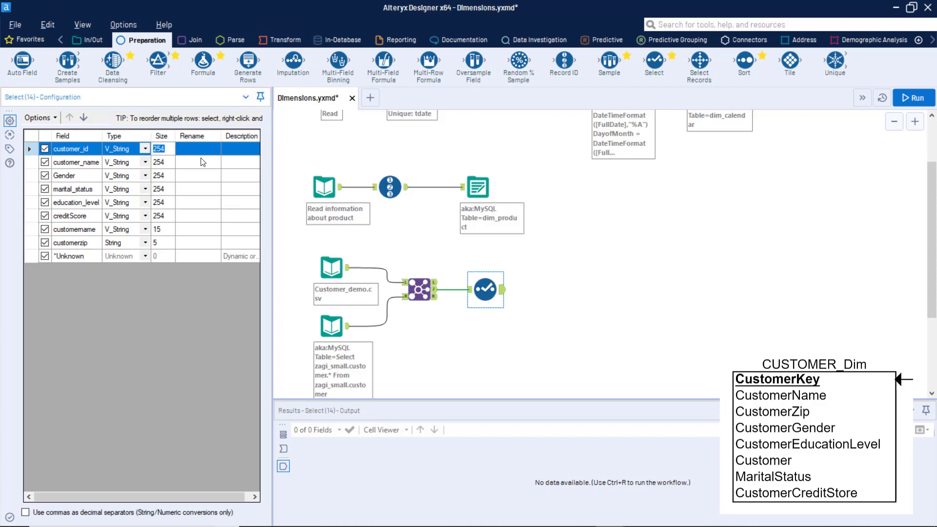
type("7")
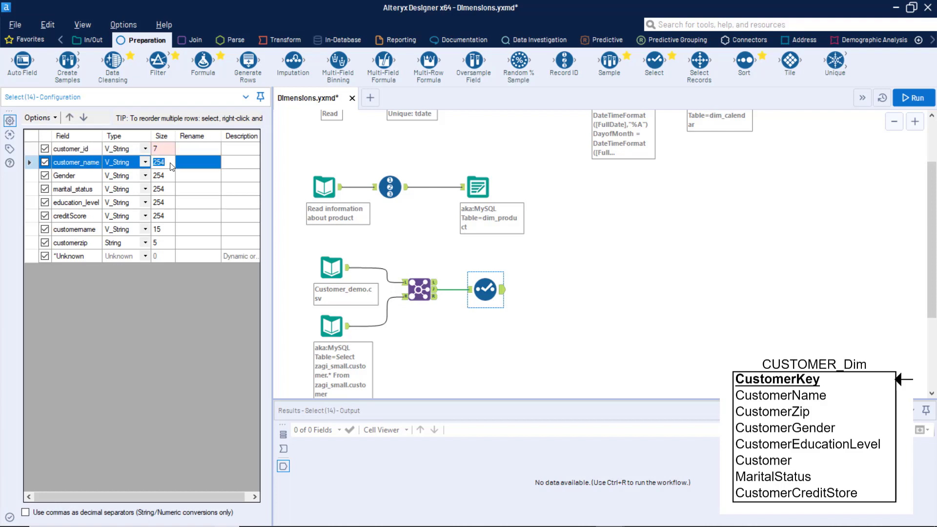
left_click(169, 163)
type("25")
left_click(167, 175)
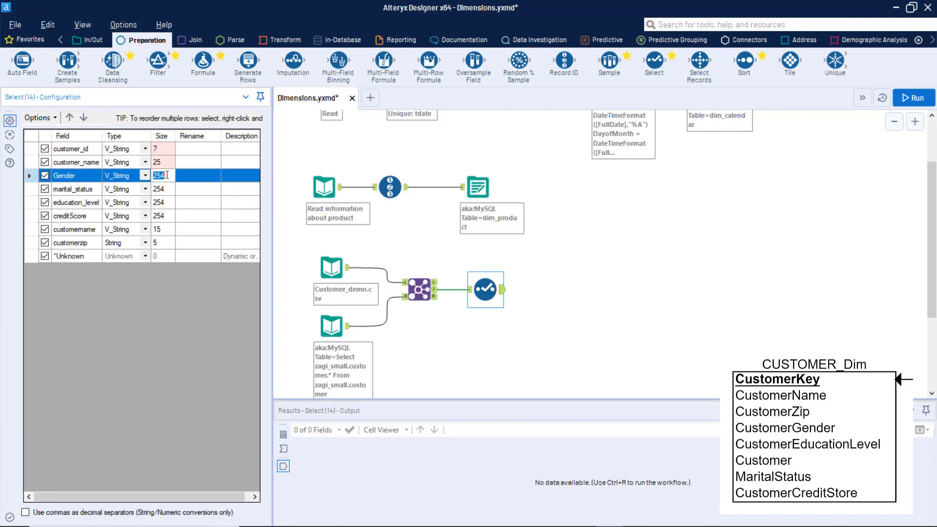
type("2")
Step: Set marital_status and education_level sizes to 25, checking the Customer_demo.csv preview along the way
left_click(170, 189)
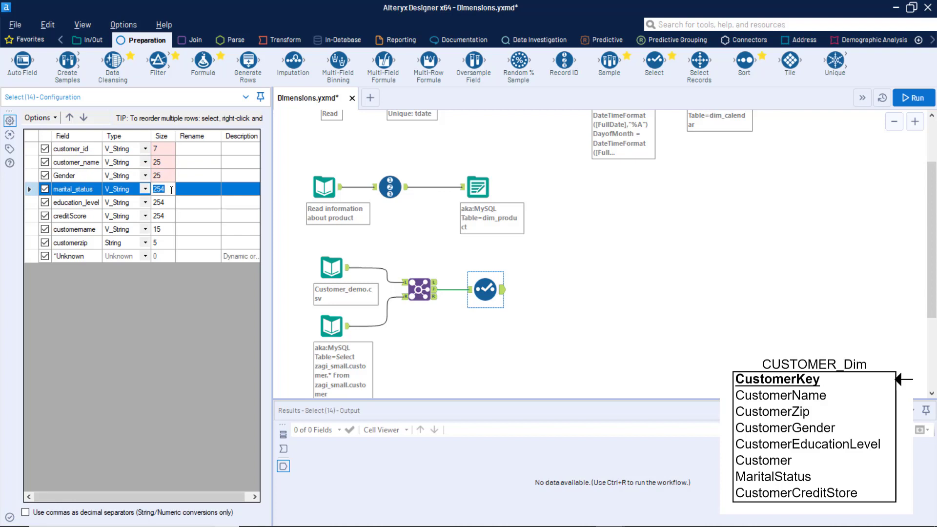
left_click(332, 271)
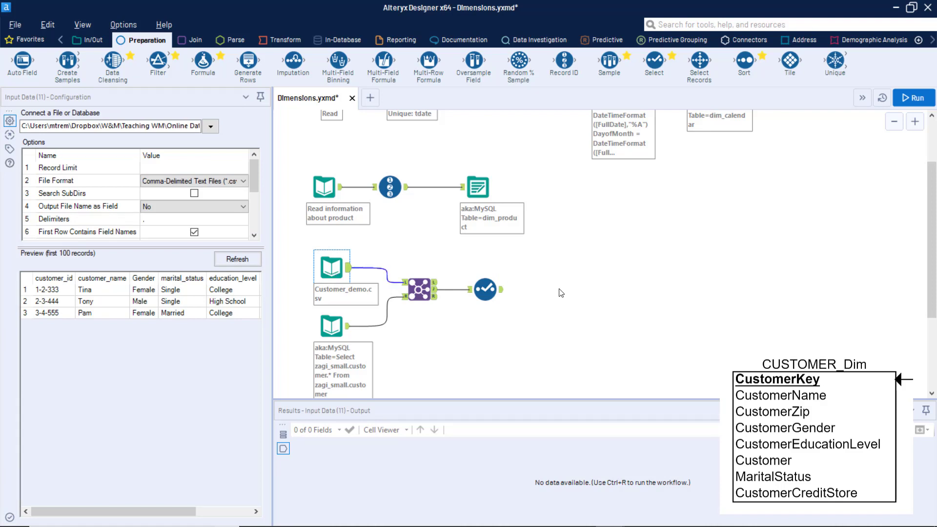
left_click(484, 289)
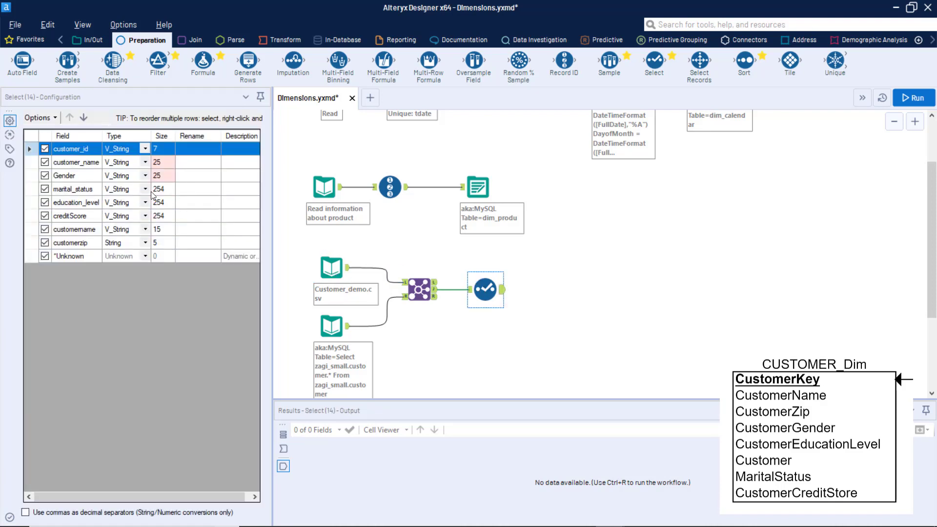
left_click(164, 193)
type("2")
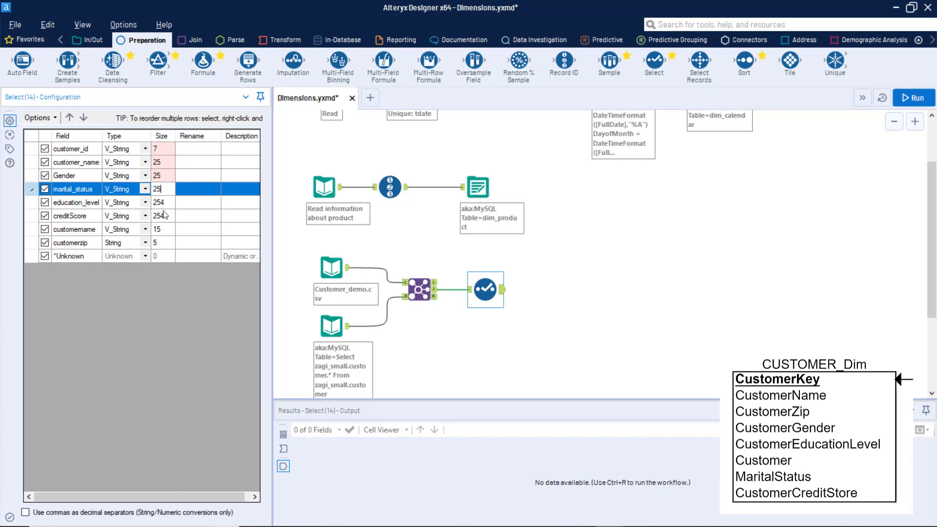
left_click(160, 202)
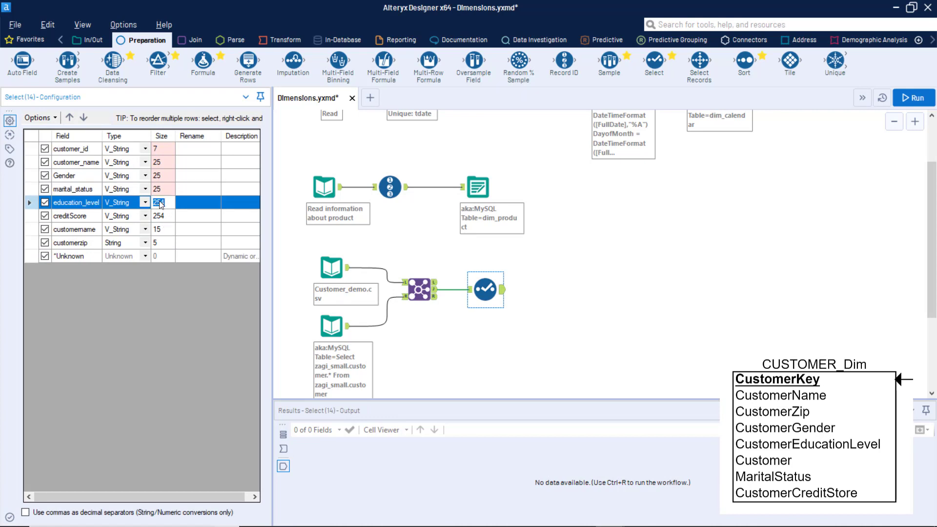
type("2")
left_click(331, 270)
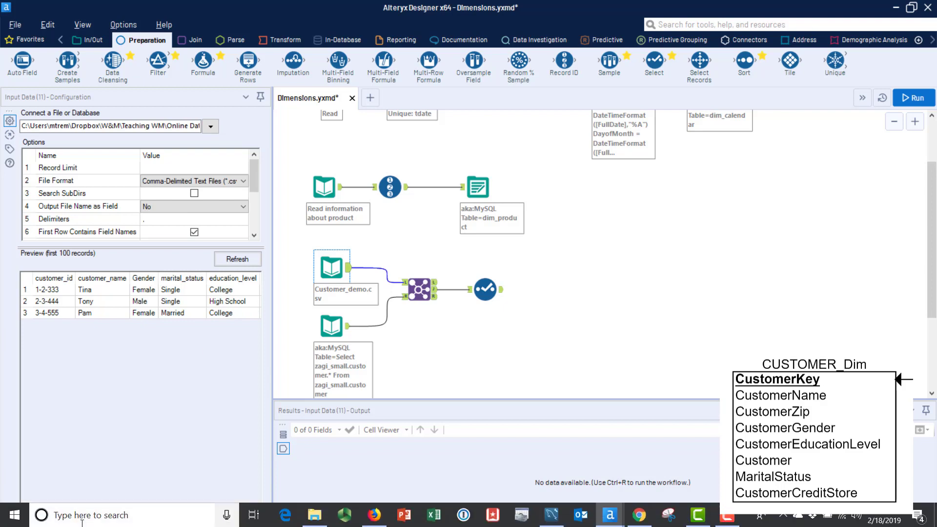
left_click_drag(117, 511, 184, 521)
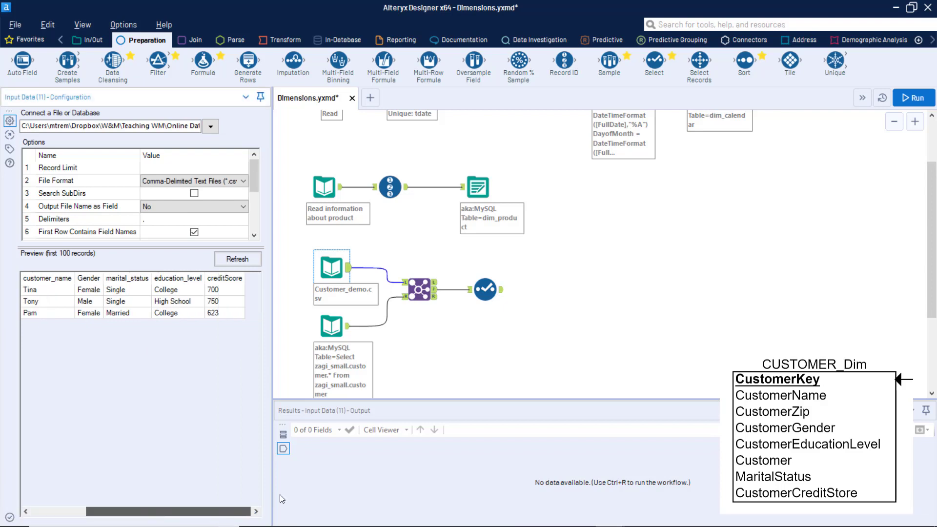
left_click(485, 290)
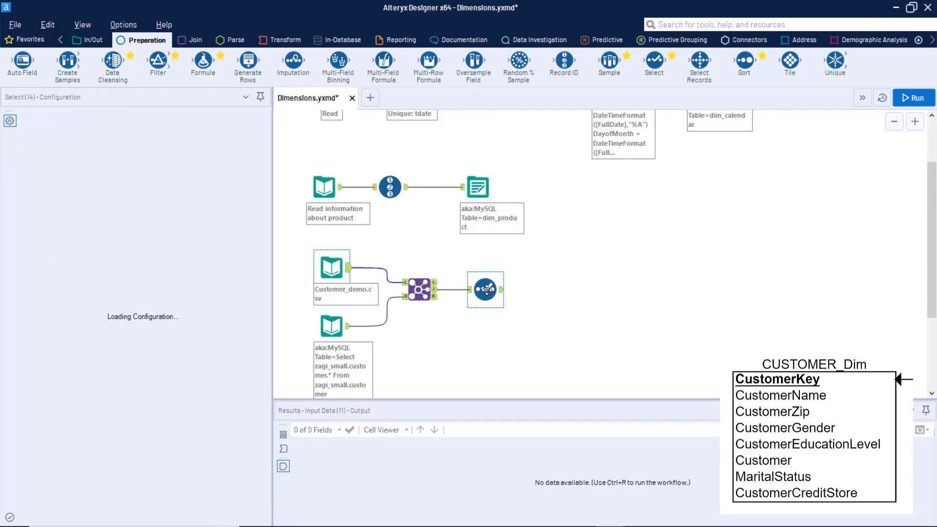
Step: Change creditScore's type to String with size 3, and resize customername to 25
left_click(145, 216)
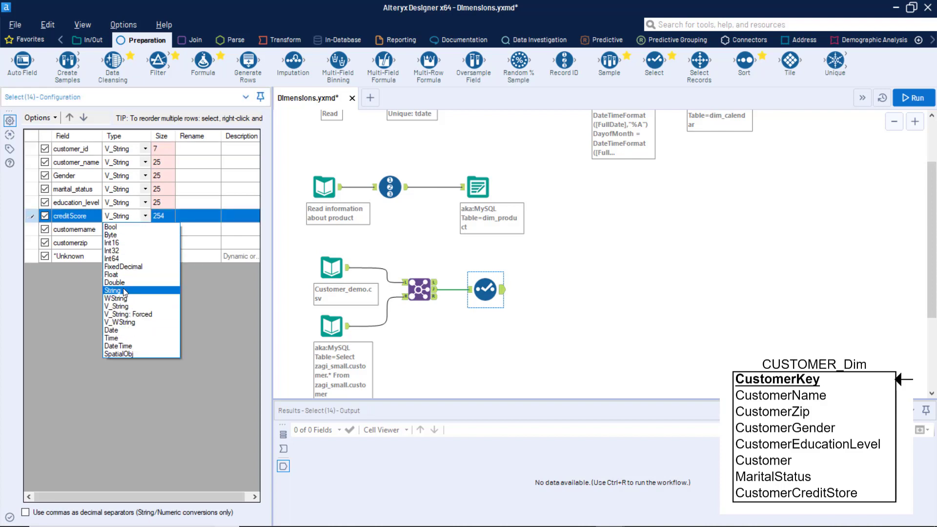
left_click(115, 290)
left_click(172, 215)
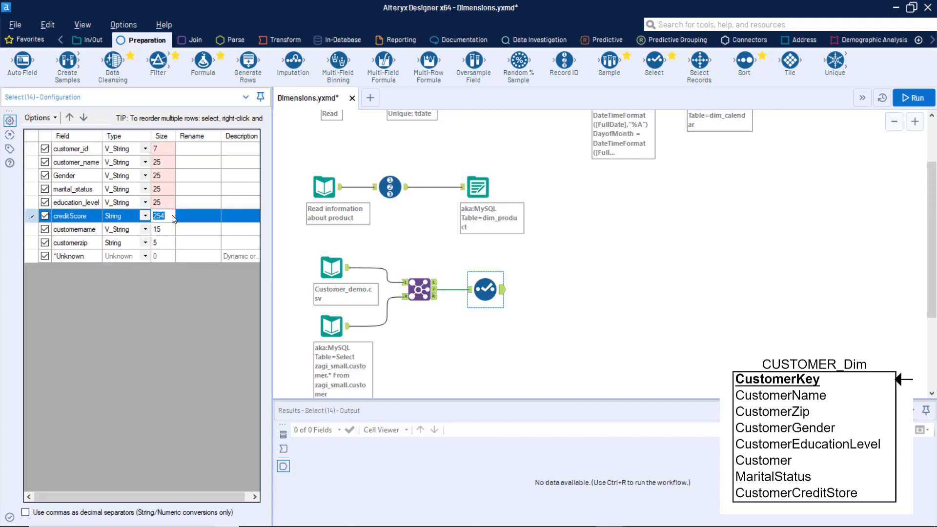
type("3")
left_click(172, 235)
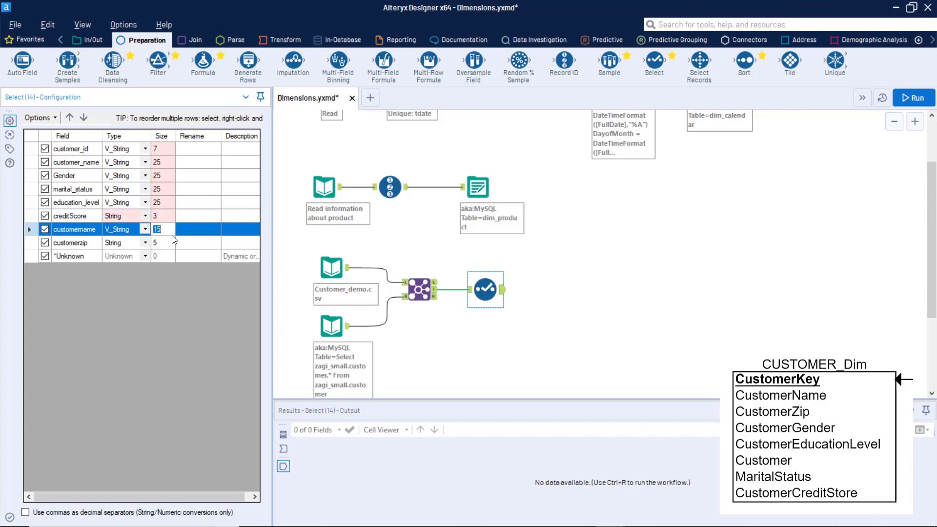
type("2")
scroll(630, 283, "up", 1)
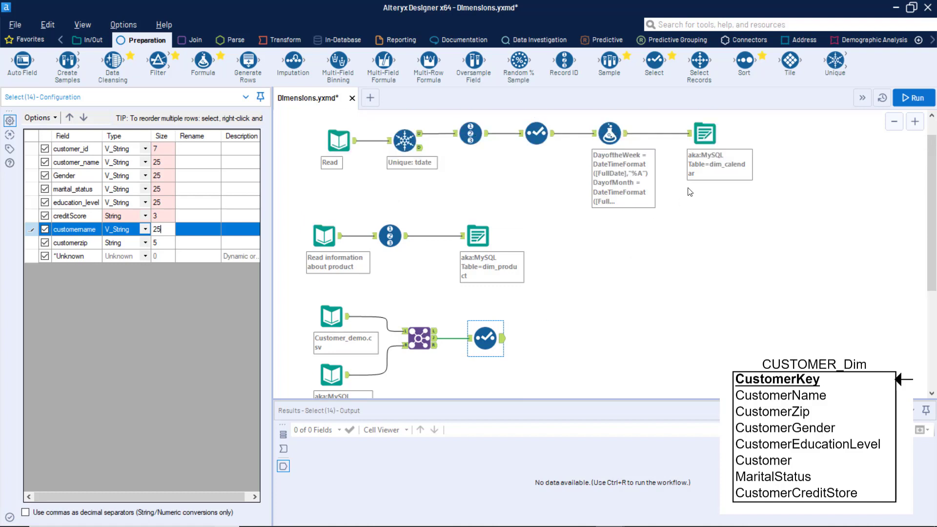
Step: Add a Record ID tool after Select and rename its new column to Customer_Key
left_click_drag(563, 59, 565, 342)
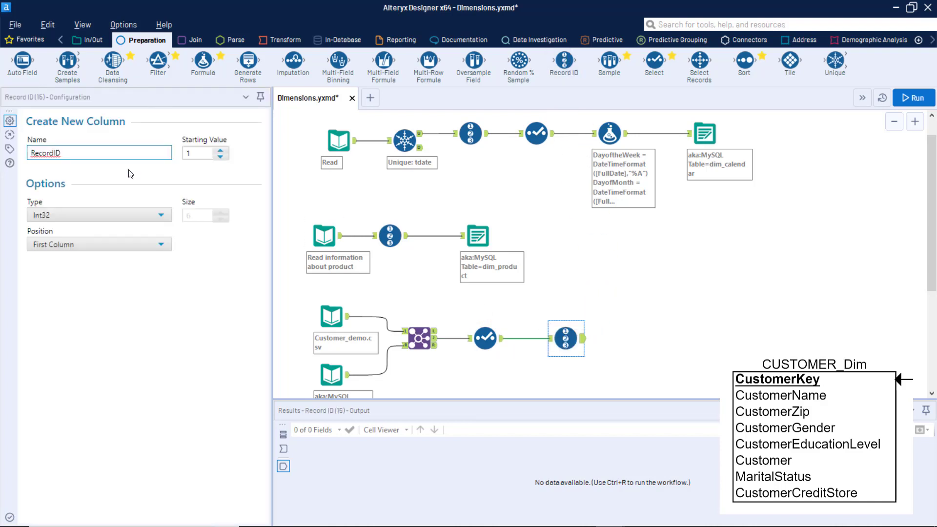
double_click(82, 155)
type("Customer_Key")
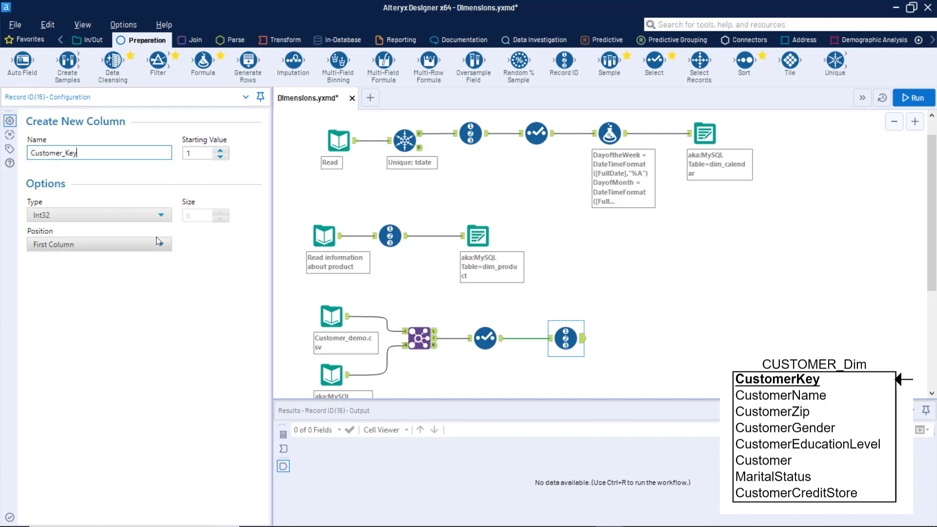
scroll(701, 237, "down", 1)
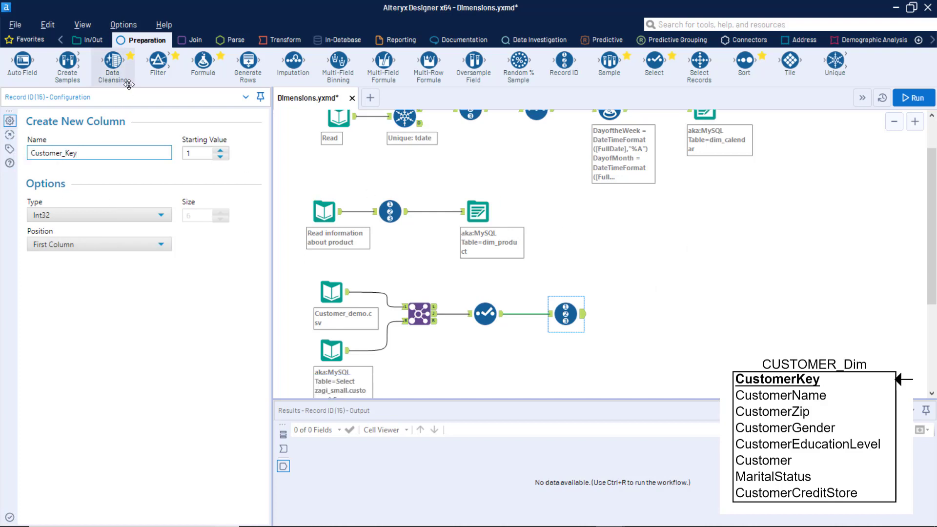
left_click(86, 43)
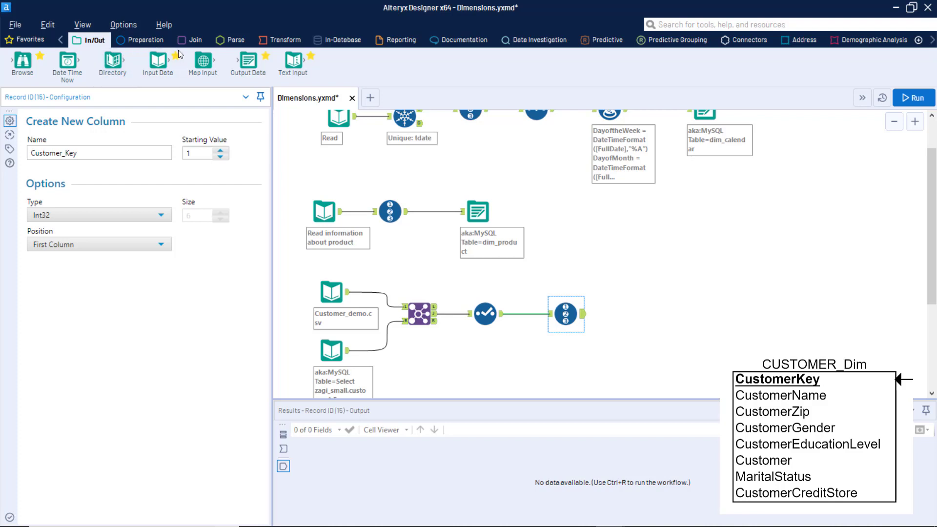
Step: Add an Output Data tool after Record ID with dim_customer as its destination name
left_click_drag(248, 61, 631, 313)
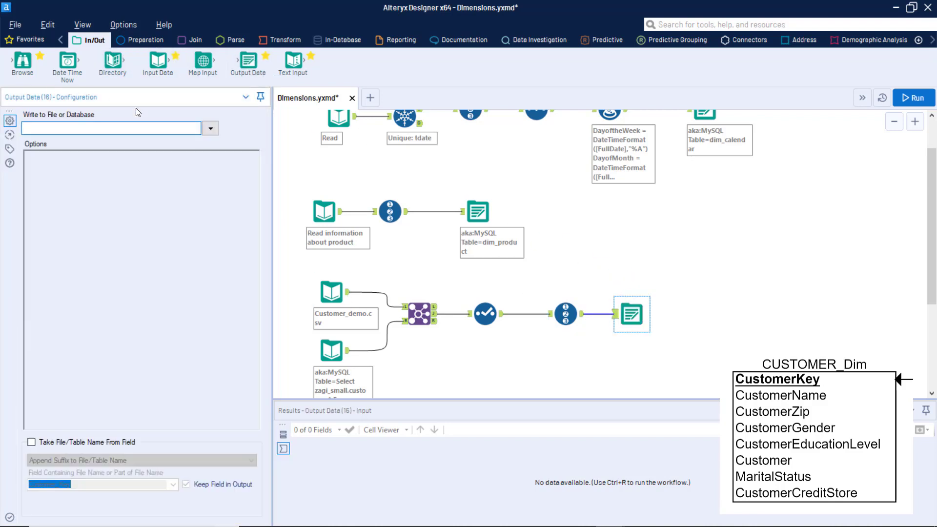
type("dim_custo")
type("mer")
left_click(711, 301)
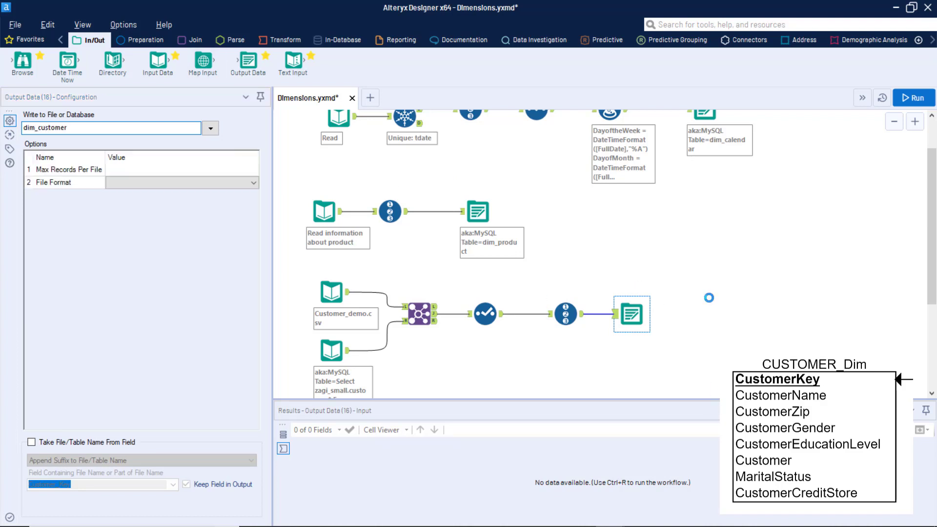
left_click(627, 316)
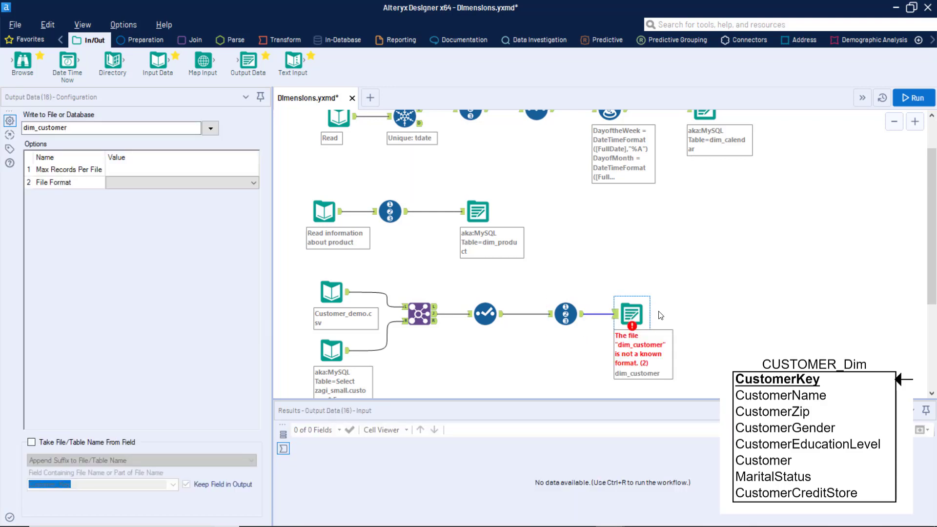
Step: Set the output to write to the aka:MySQL connection as table dim_customer
left_click(210, 128)
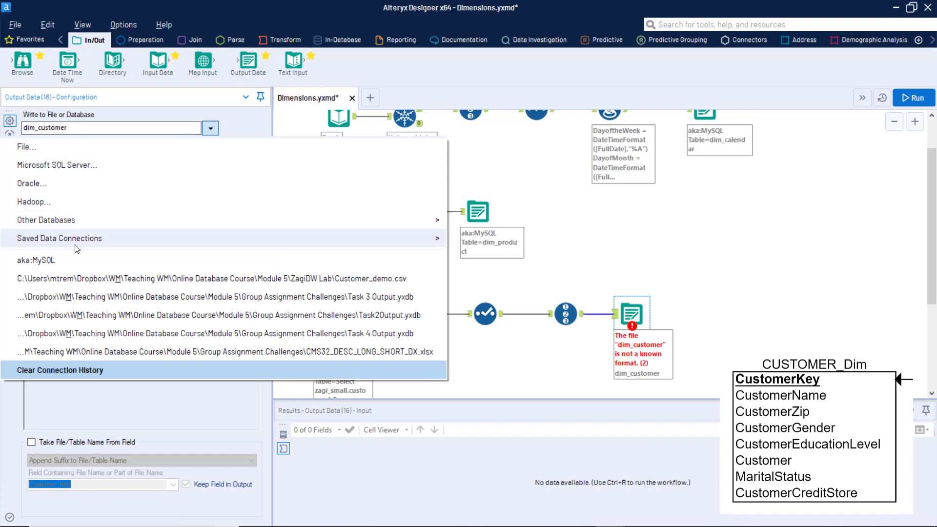
left_click(69, 259)
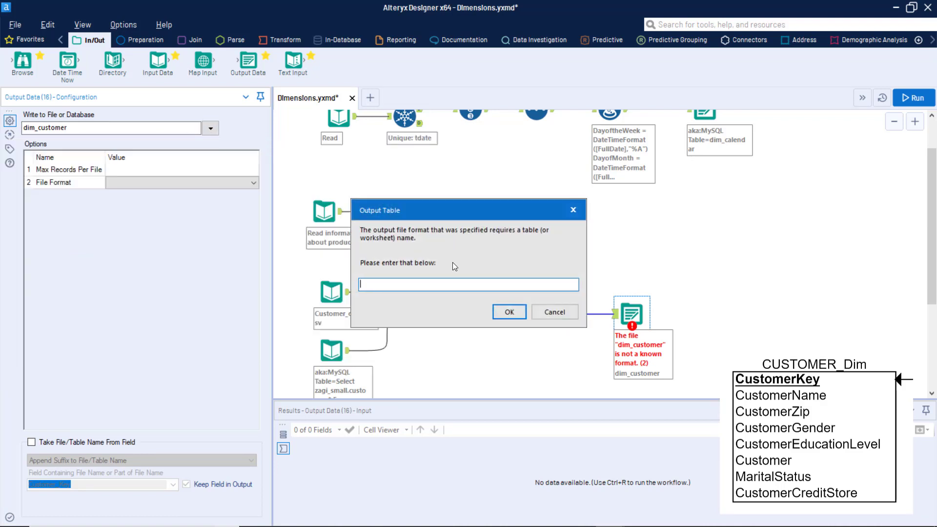
type("dim_customer")
left_click(523, 314)
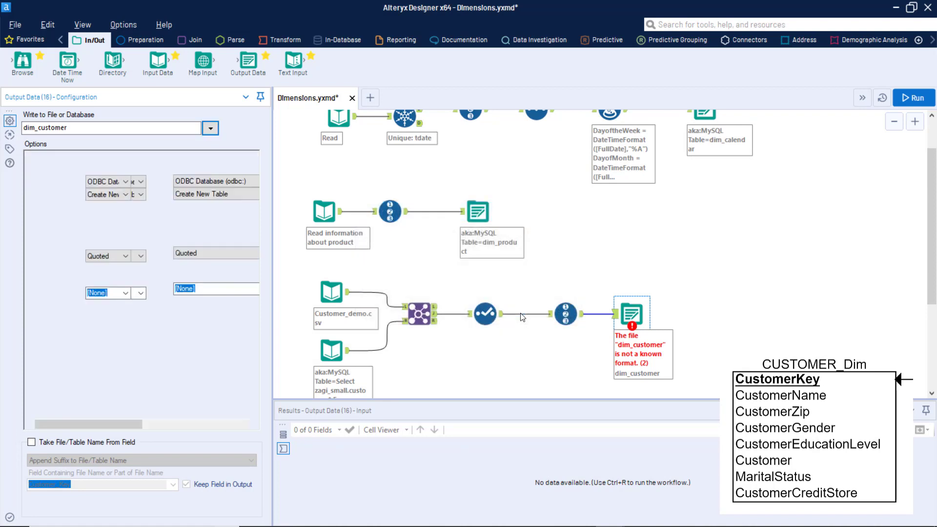
left_click(567, 313)
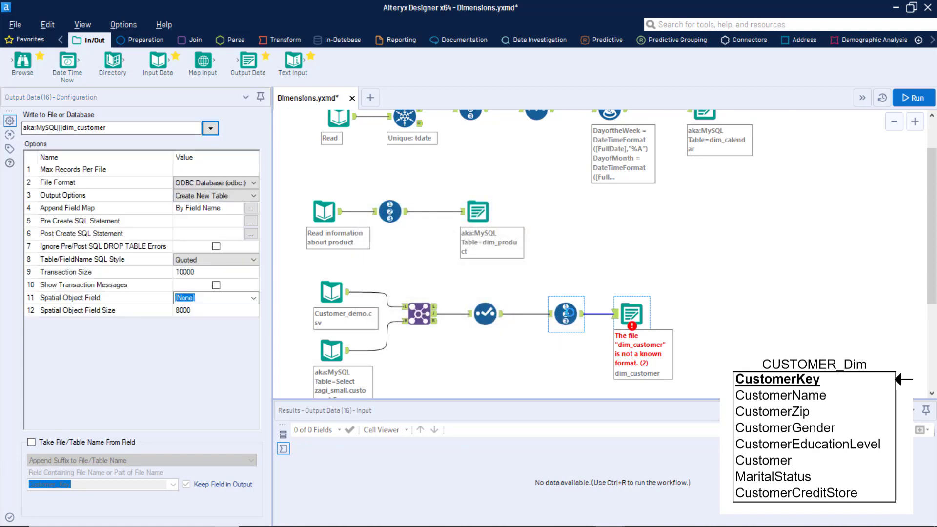
left_click(624, 318)
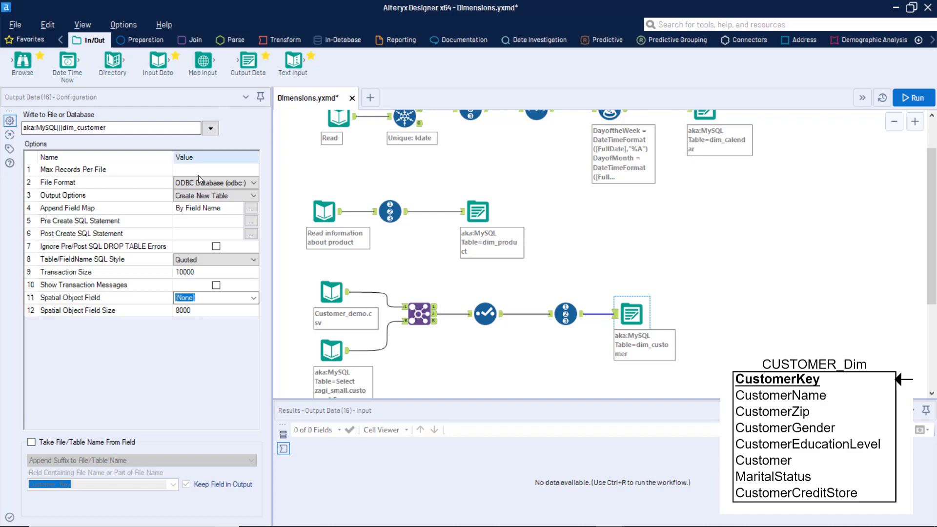
Step: Set the Pre Create SQL Statement to 'use zagi_dw; drop table if exists dim_customer;'
left_click(250, 221)
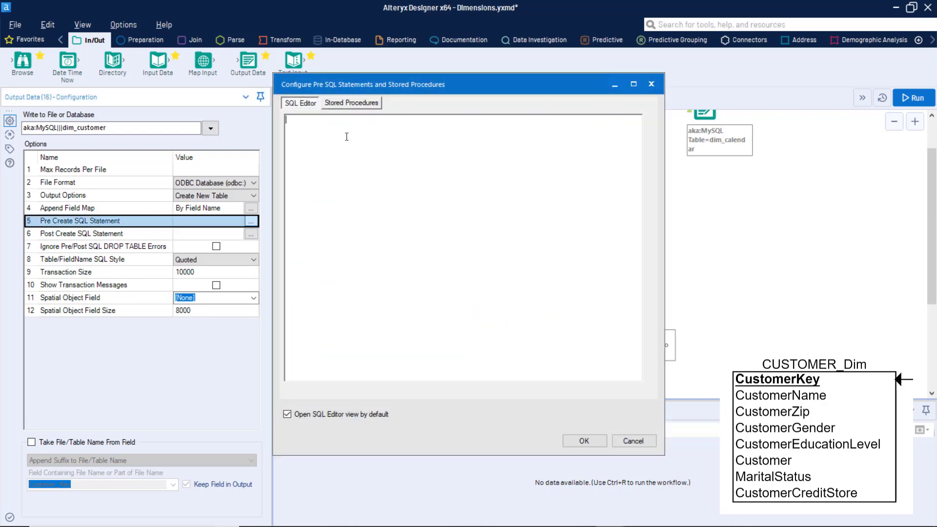
type("use zagi_dw; drop table if exists dim_customer;")
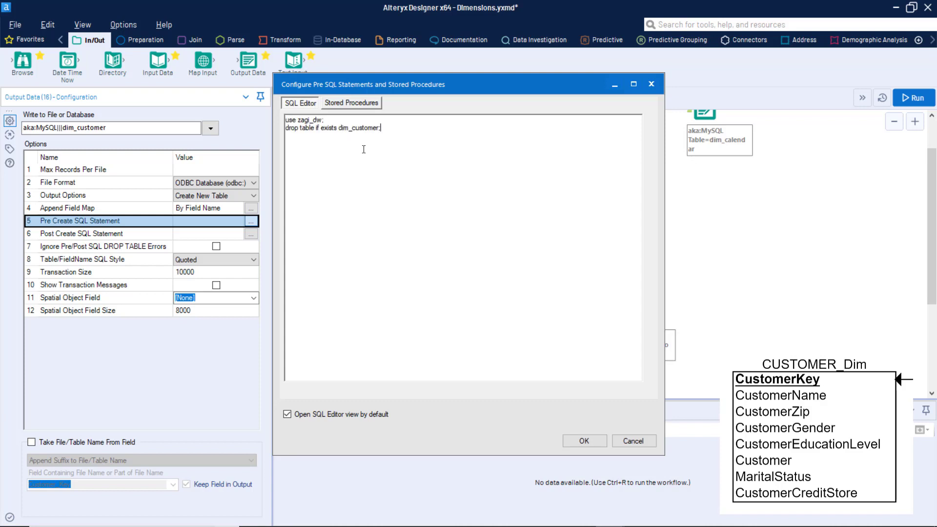
scroll(360, 161, "up", 3)
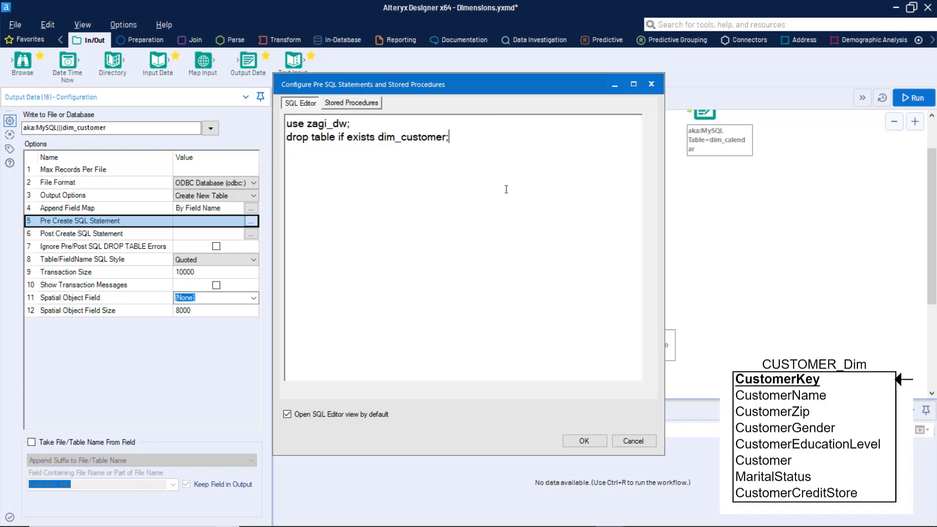
left_click(587, 442)
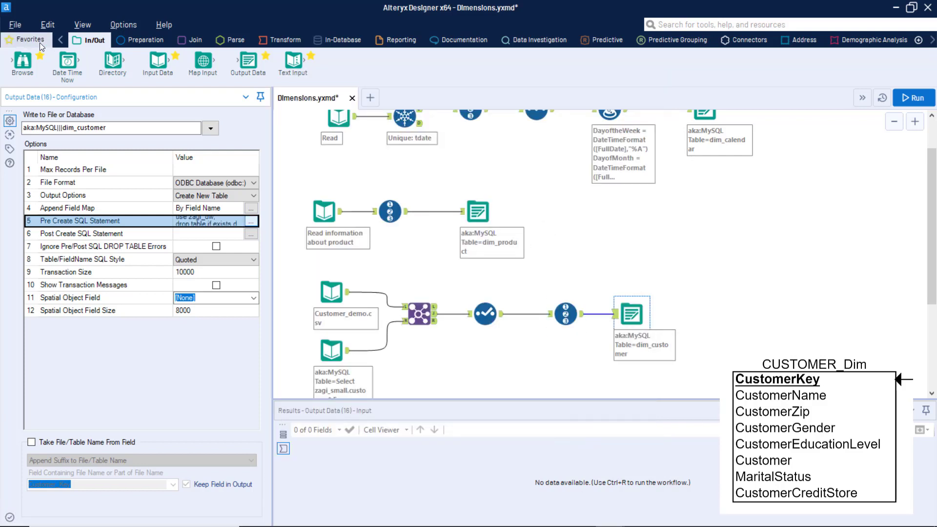
Step: Run the workflow and review the three customers, keyed 1–3, written to dim_customer
left_click(913, 97)
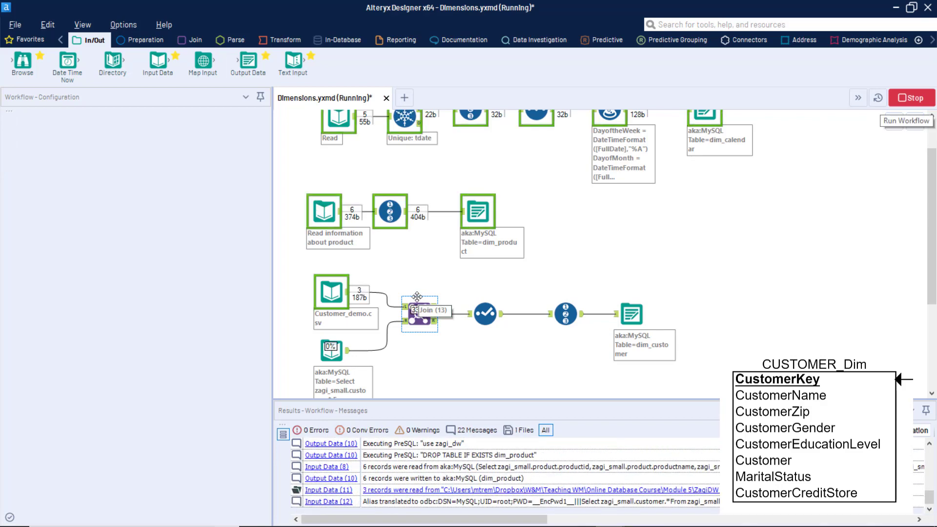
left_click(631, 314)
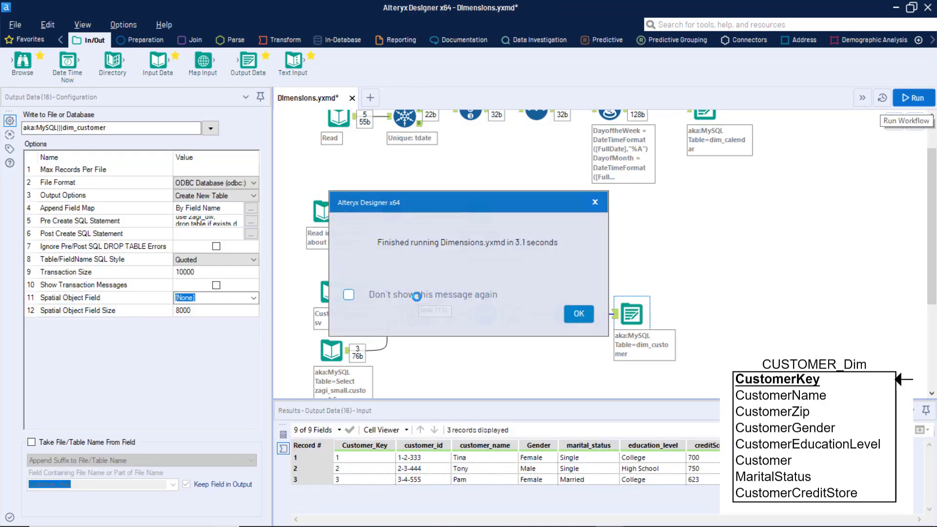
left_click(591, 320)
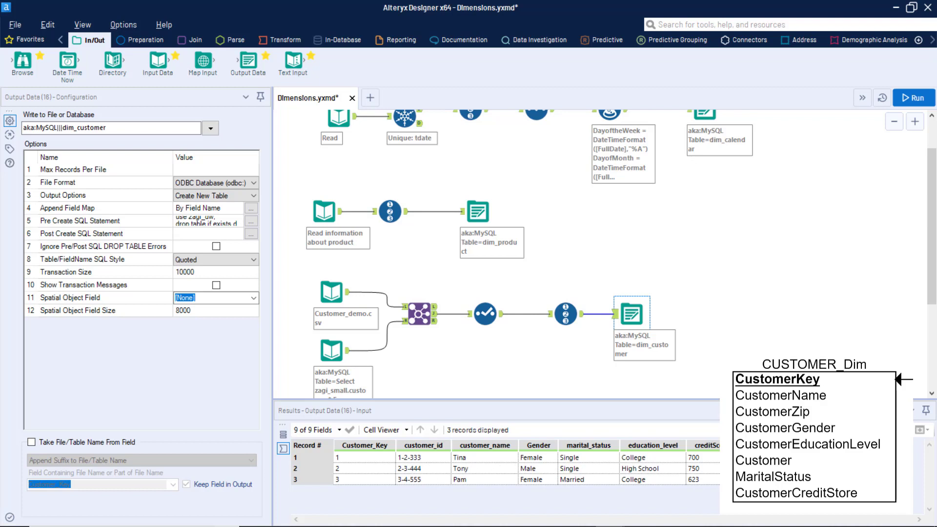
scroll(727, 273, "down", 1)
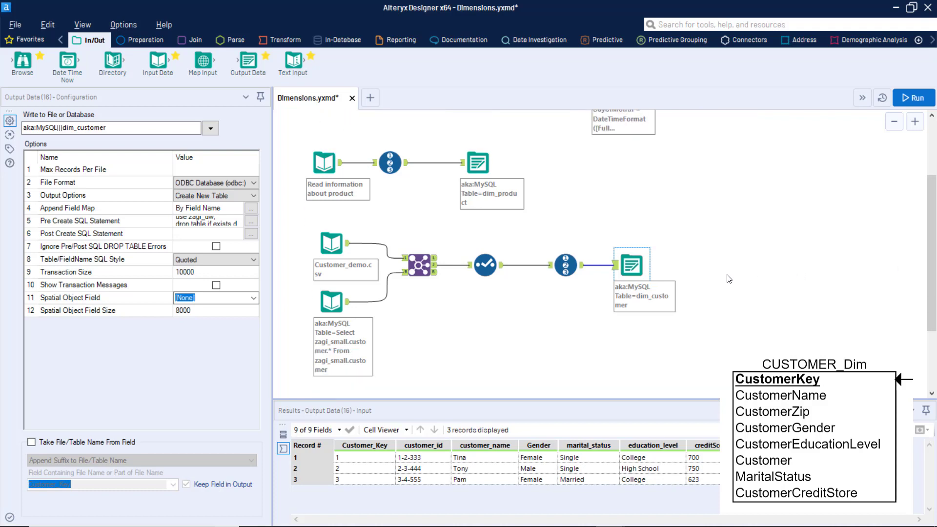